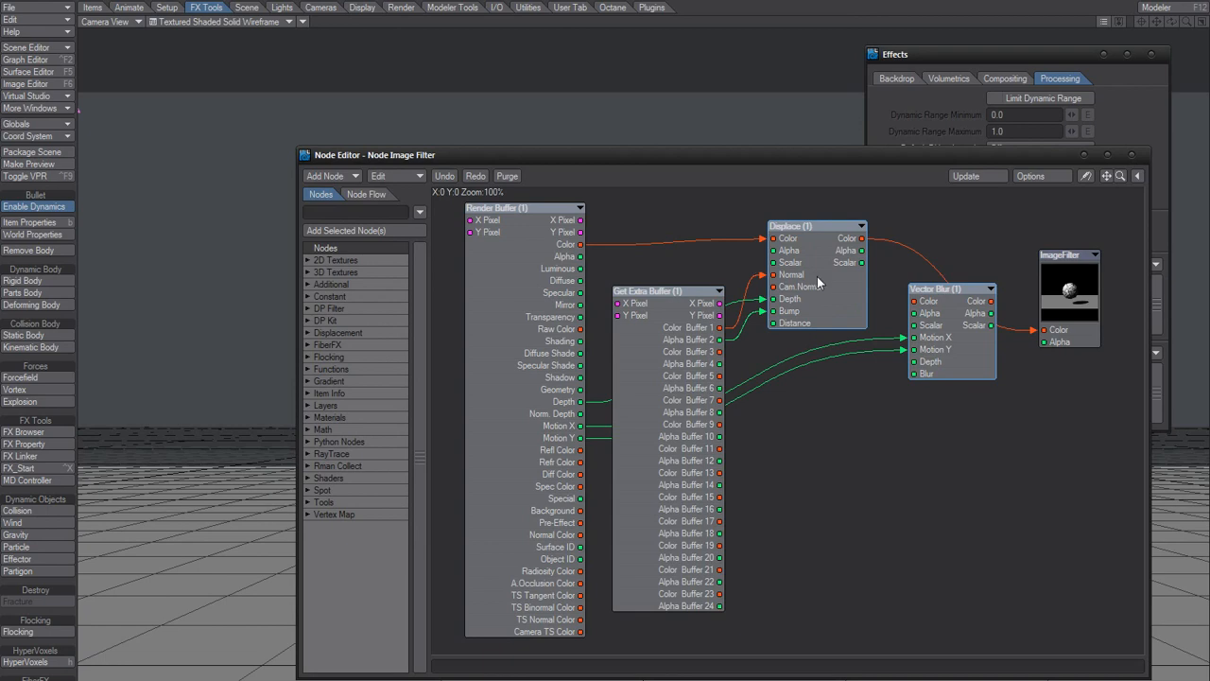
- Open the node network of the Proxy Low object's Default surface and reposition its window for viewing
{"action": "left_click", "coordinate": [1134, 156]}
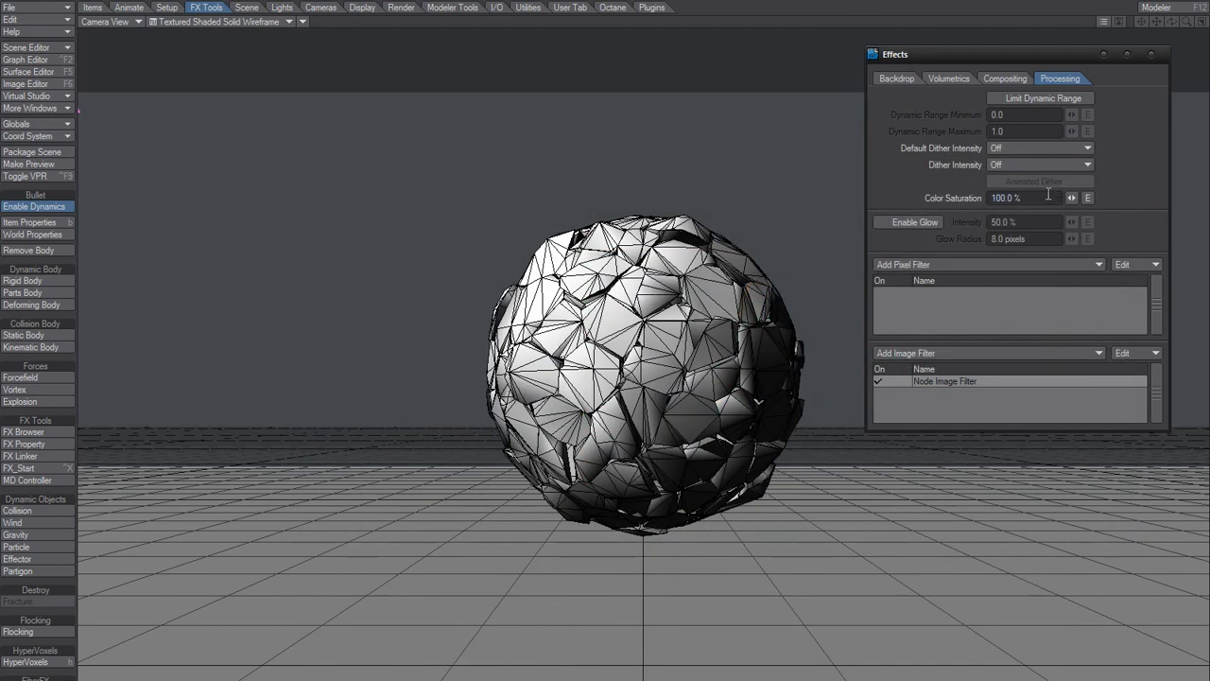
{"action": "key", "text": "F5"}
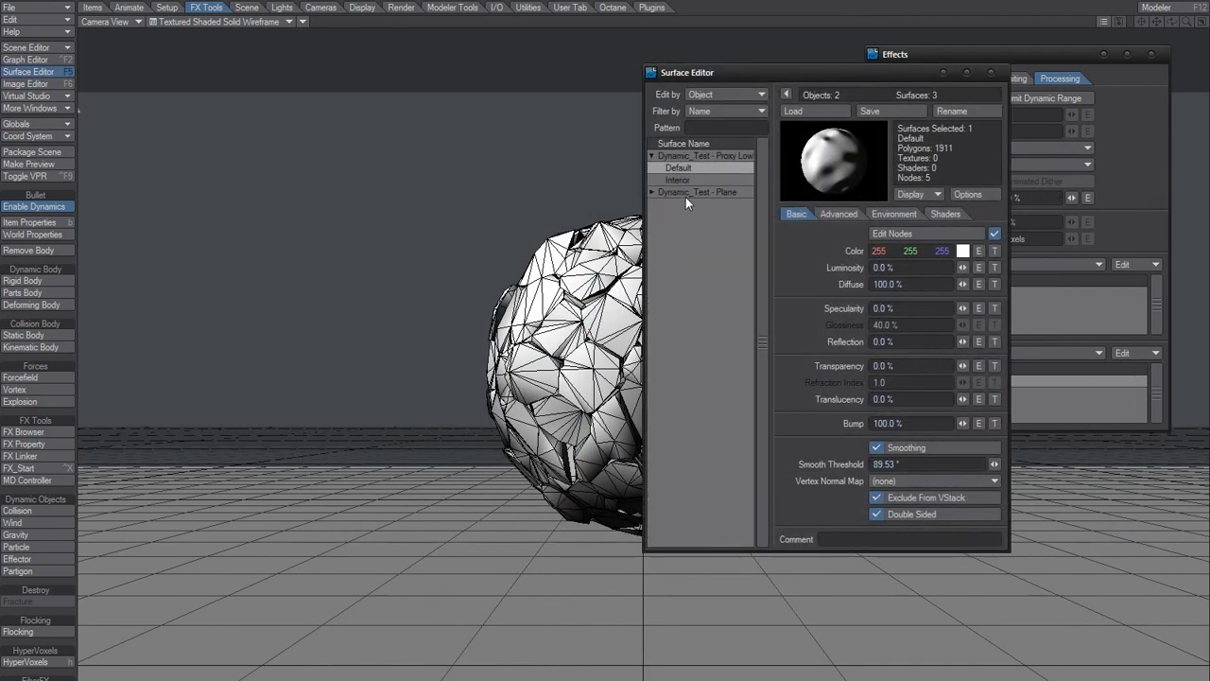
{"action": "left_click_drag", "start_coordinate": [770, 72], "coordinate": [611, 70]}
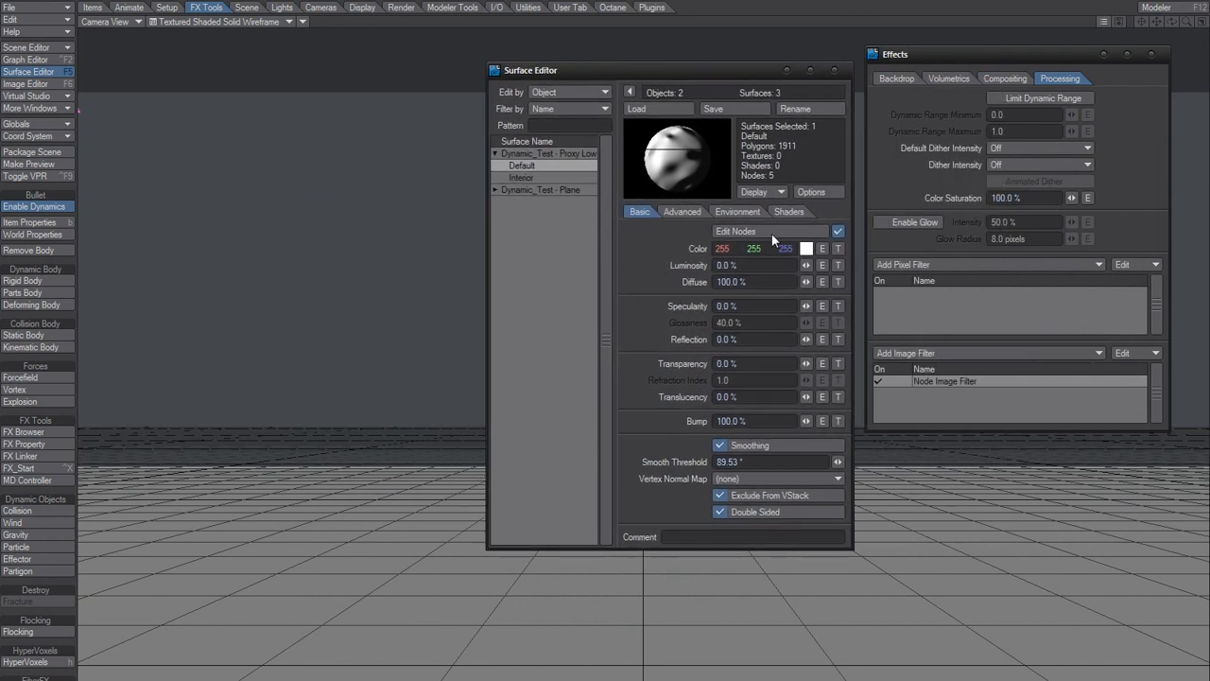
{"action": "left_click", "coordinate": [770, 232]}
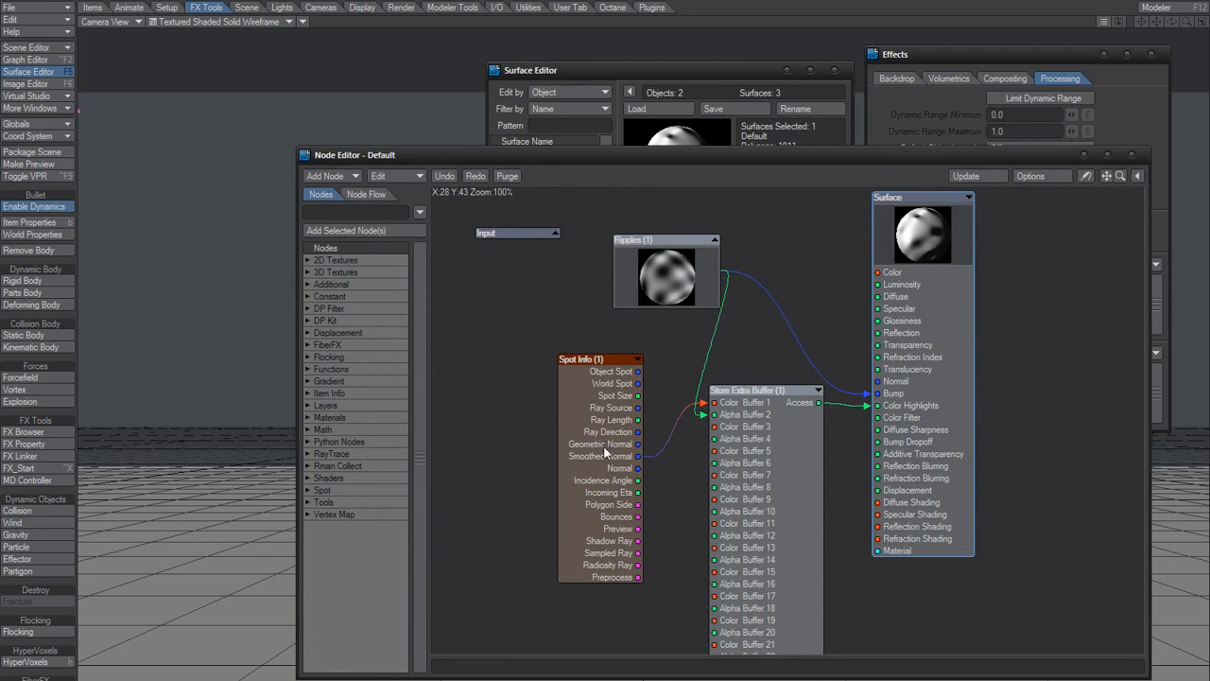
{"action": "left_click_drag", "start_coordinate": [877, 155], "coordinate": [832, 74]}
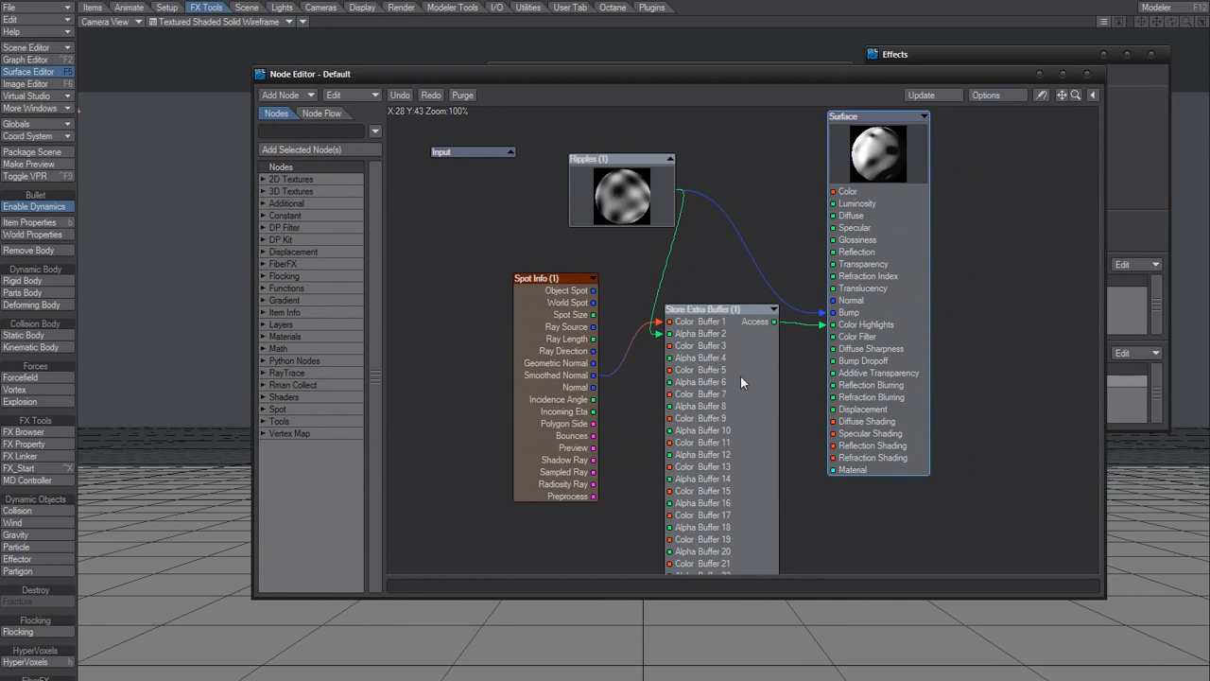
- Check the Ripples node's settings, and close the surface's node network and the Surface Editor
{"action": "double_click", "coordinate": [621, 197]}
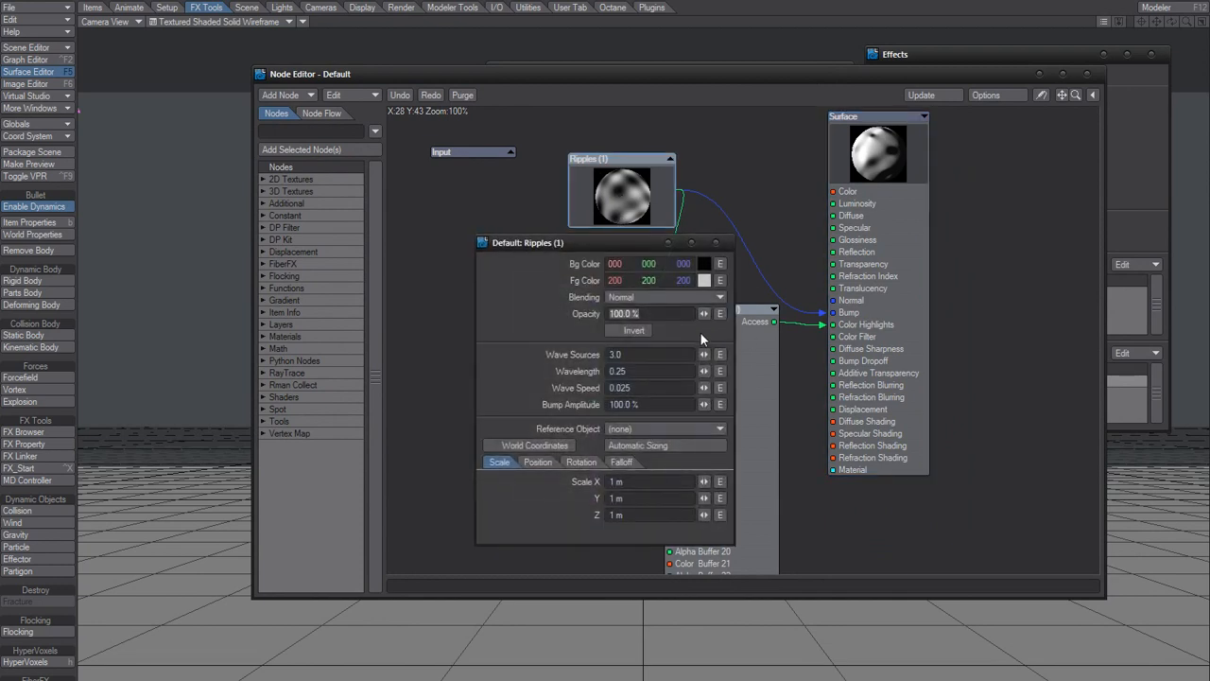
{"action": "left_click", "coordinate": [716, 242]}
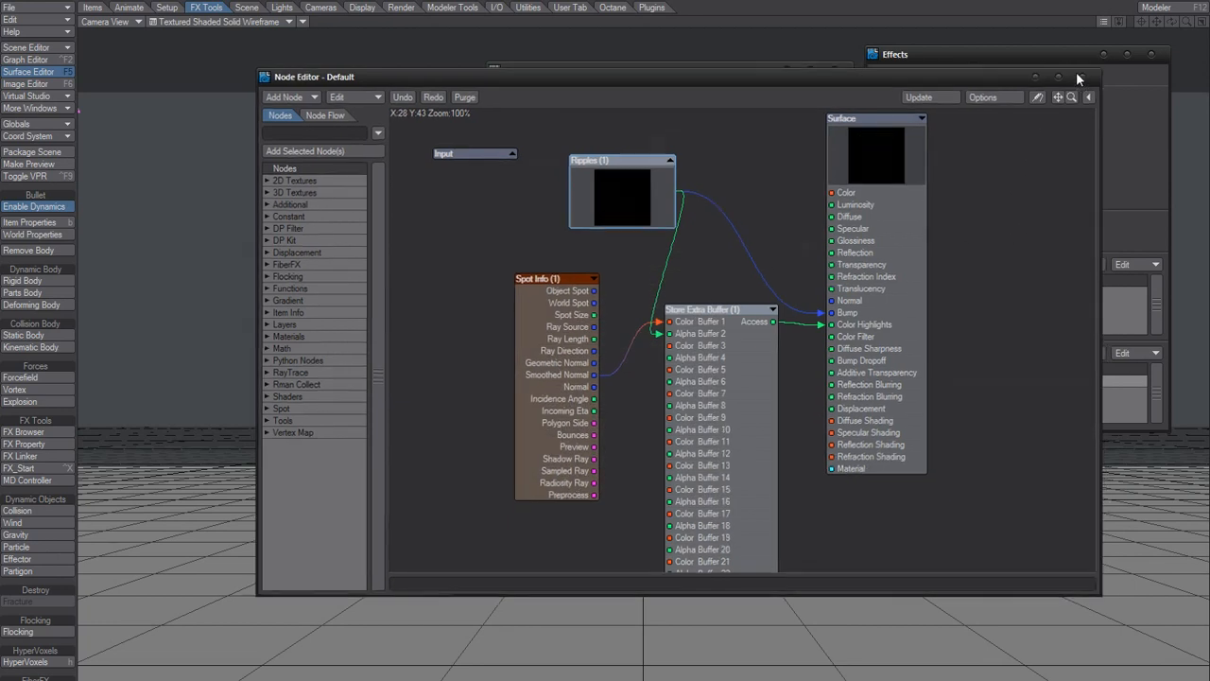
{"action": "left_click", "coordinate": [1084, 73]}
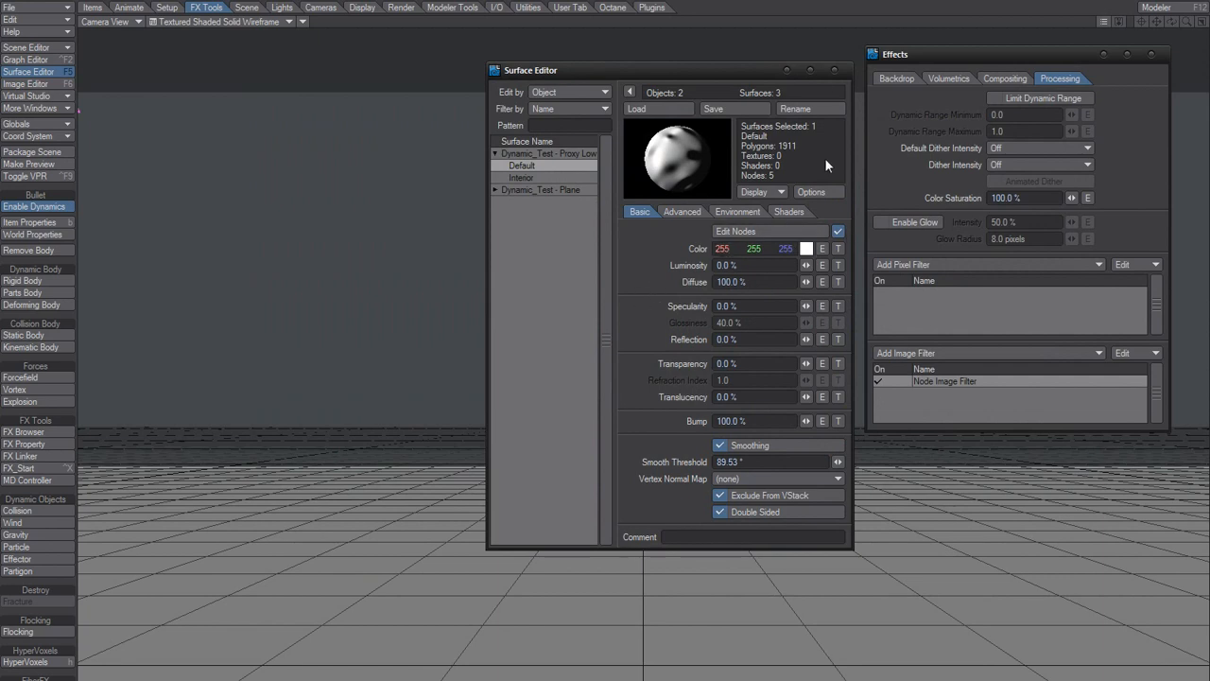
{"action": "left_click", "coordinate": [834, 70]}
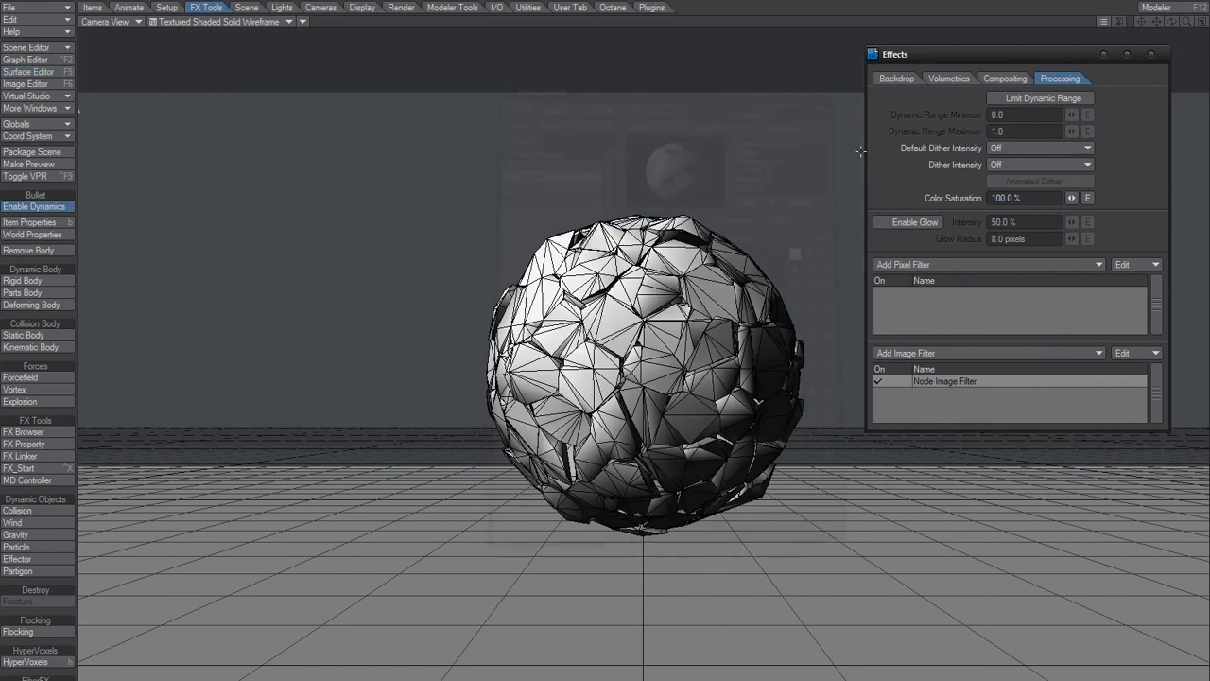
- Look over the Node Image Filter network, and check the antialiasing options of the Store Extra Buffer node in the Default surface
{"action": "double_click", "coordinate": [938, 381]}
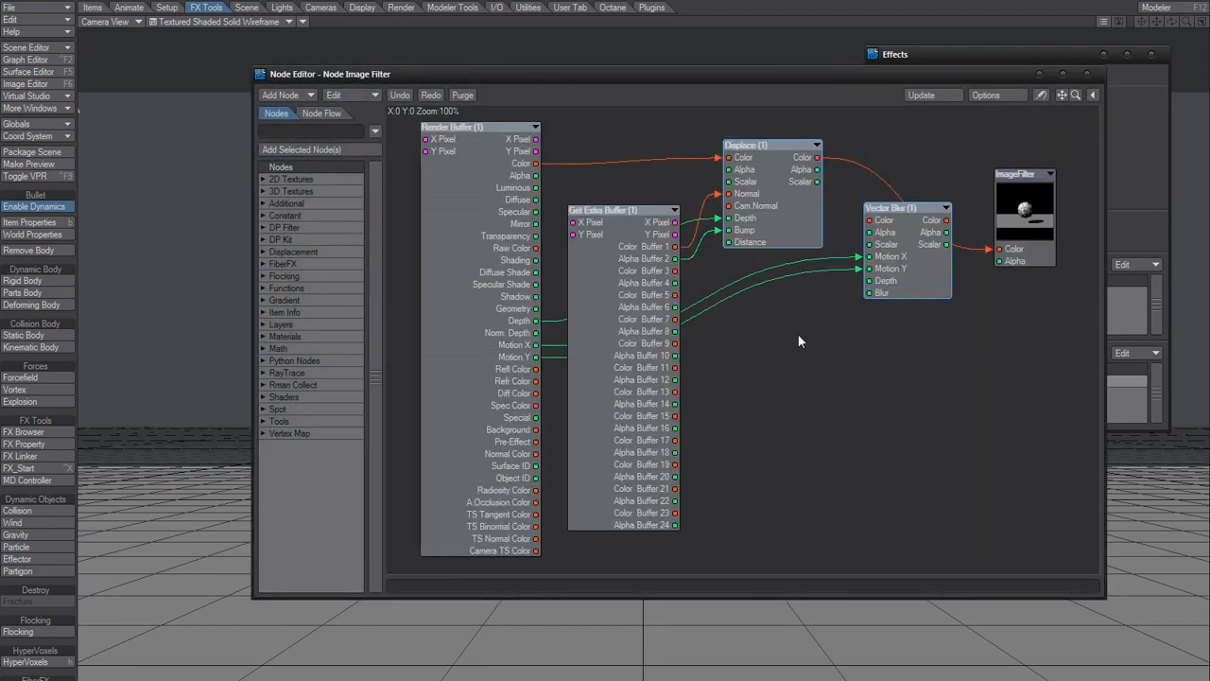
{"action": "left_click", "coordinate": [1088, 73]}
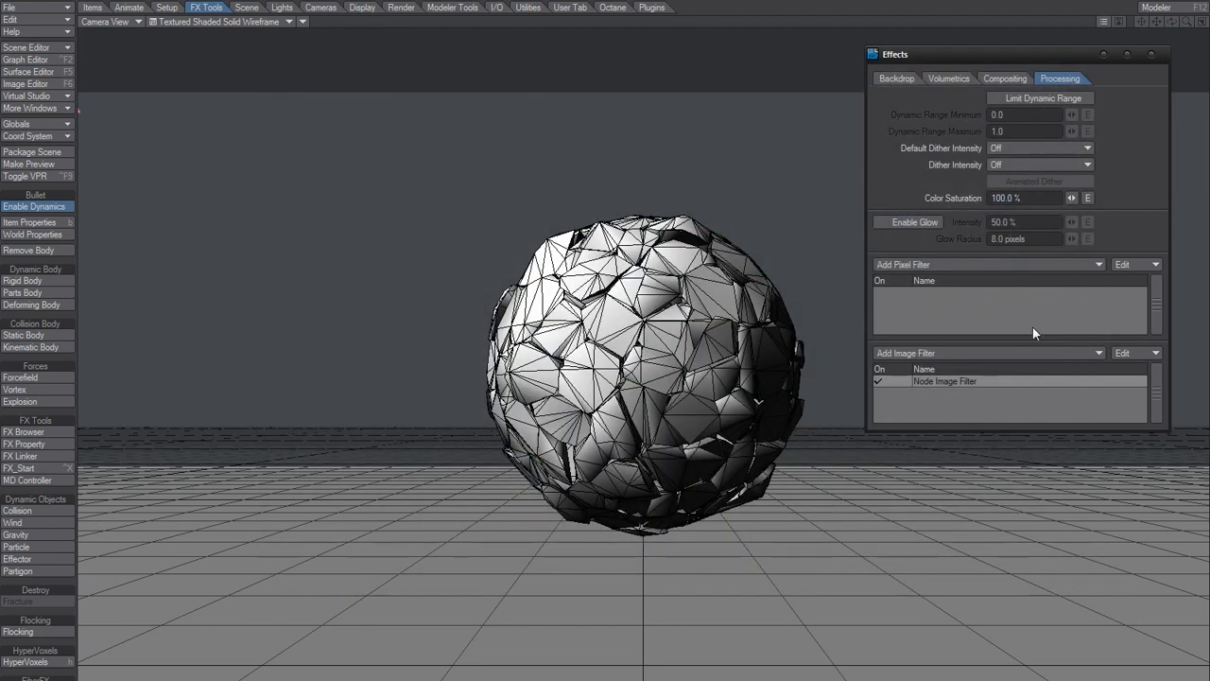
{"action": "key", "text": "F5"}
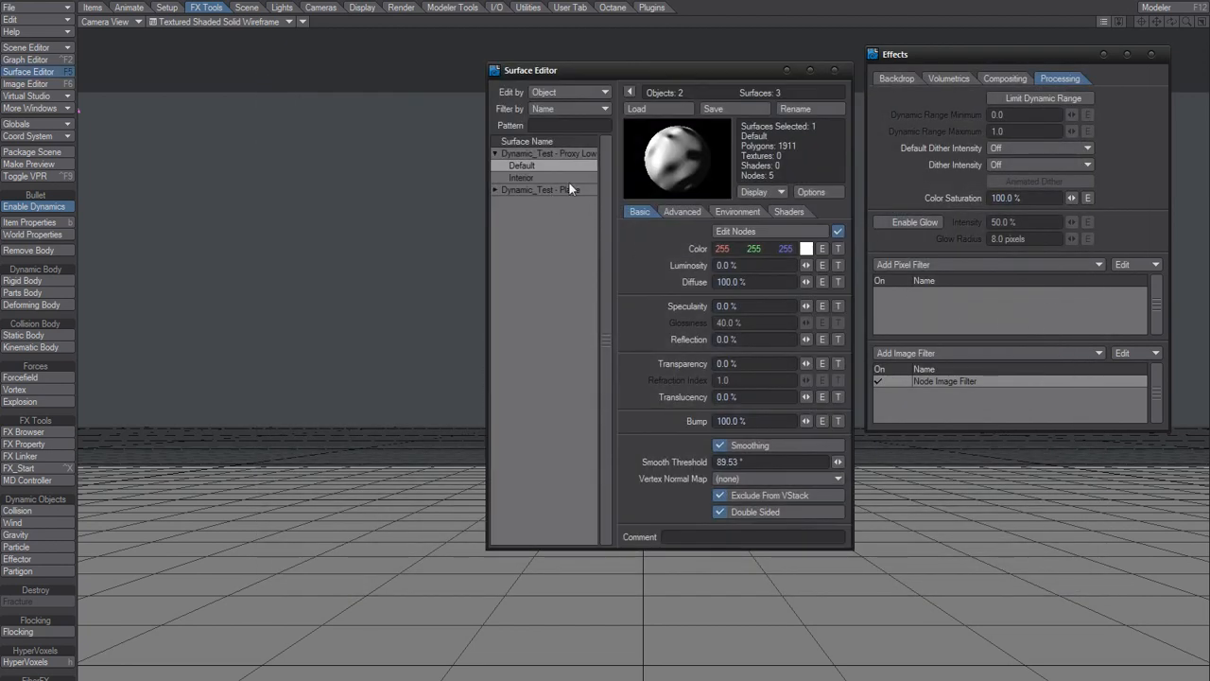
{"action": "left_click", "coordinate": [781, 230]}
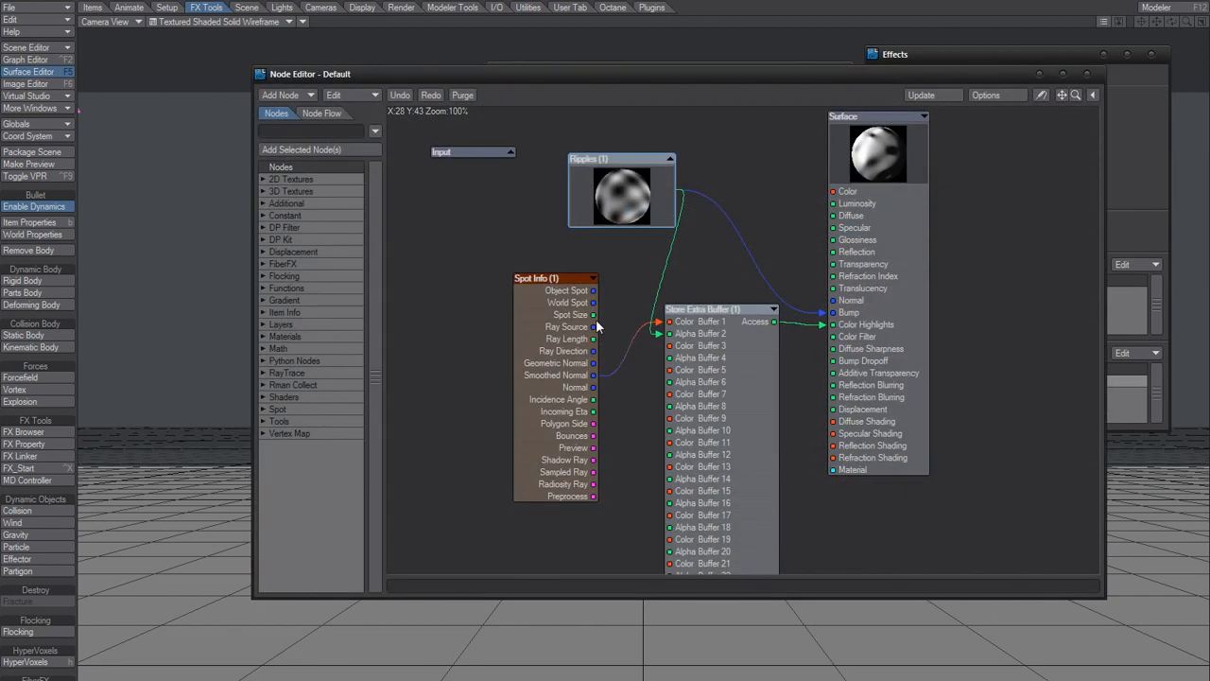
{"action": "double_click", "coordinate": [714, 346]}
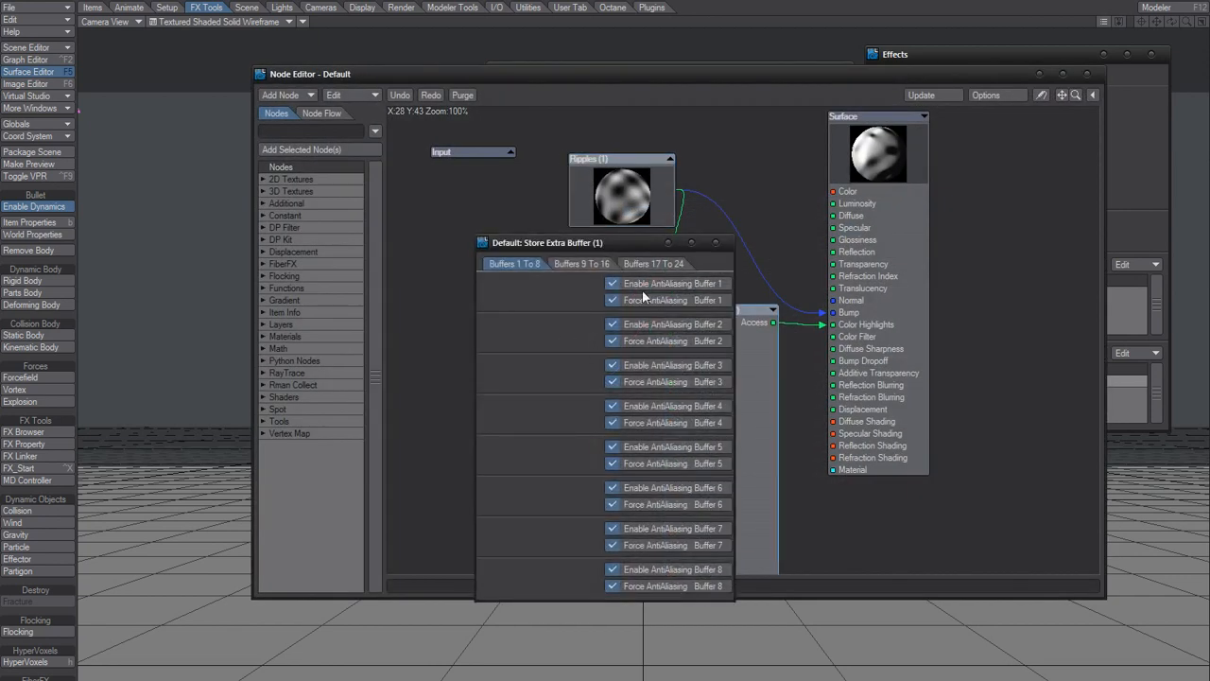
{"action": "left_click", "coordinate": [715, 243]}
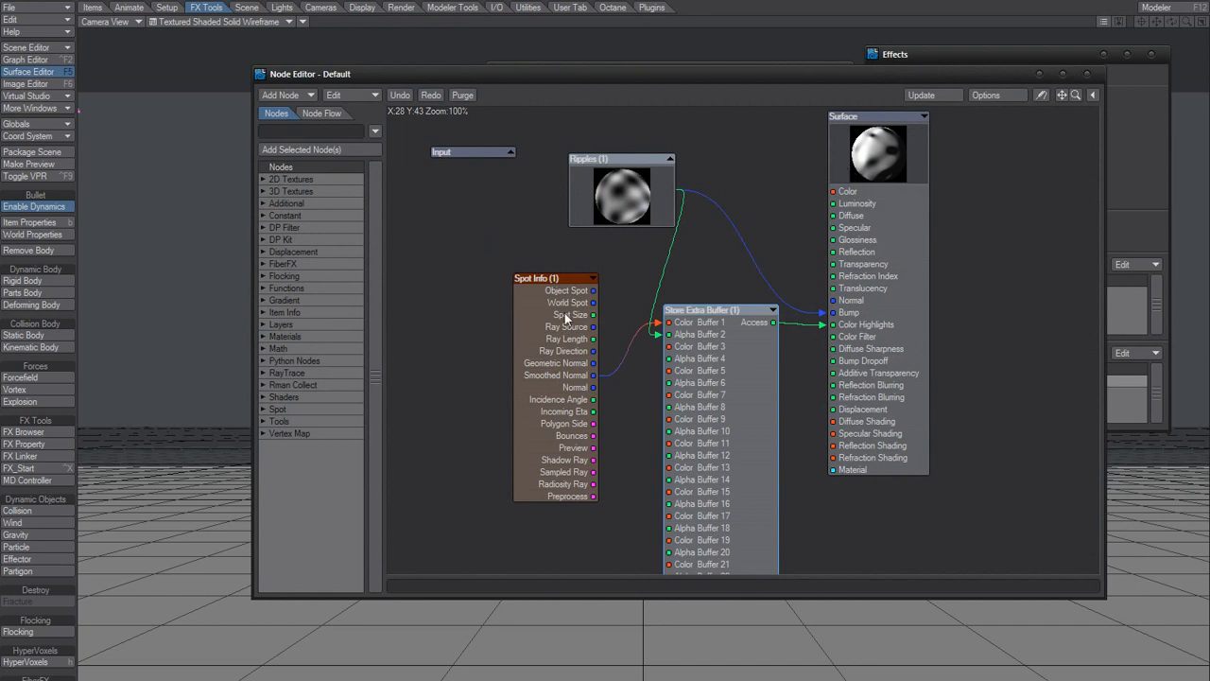
{"action": "left_click", "coordinate": [1088, 72]}
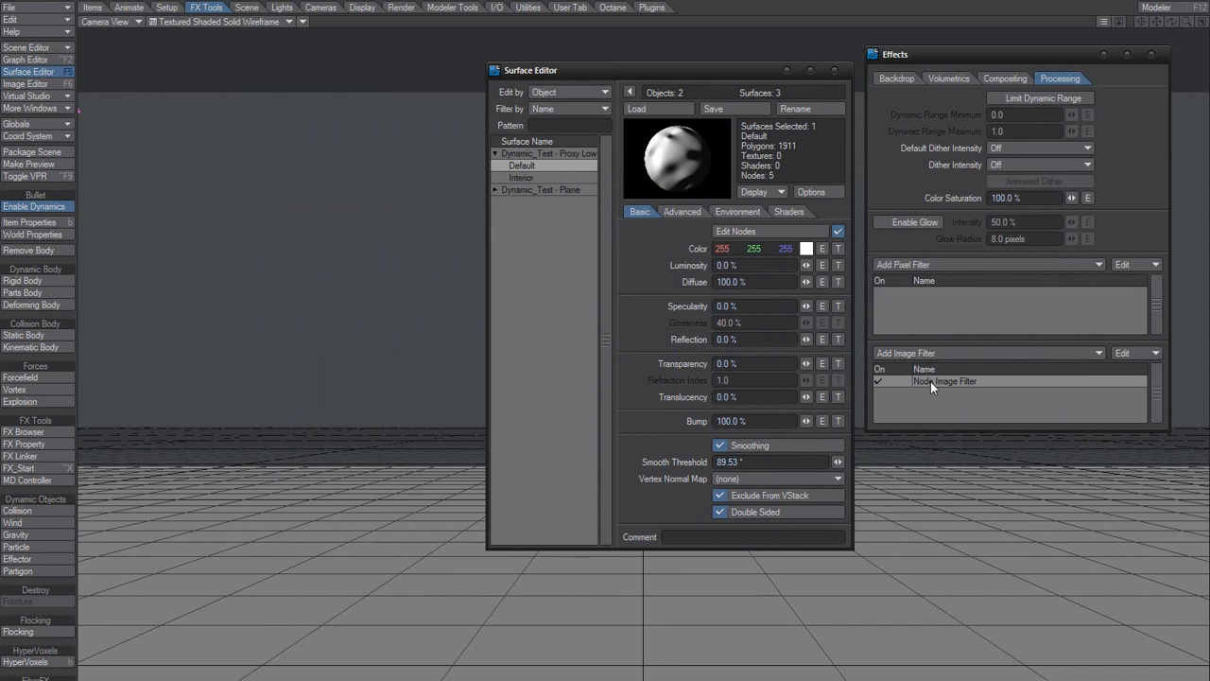
- Reopen the Node Image Filter network and check the Get Extra Buffer node's settings for buffers 1 to 8
{"action": "double_click", "coordinate": [930, 381]}
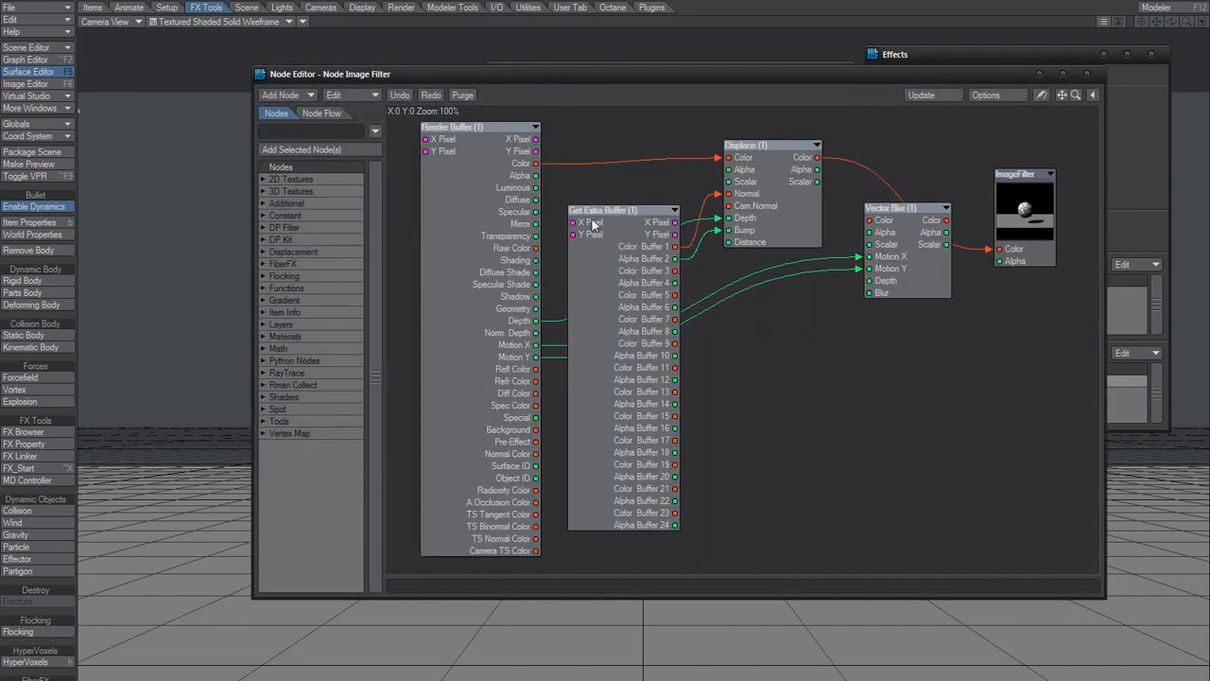
{"action": "double_click", "coordinate": [629, 253]}
{"action": "left_click_drag", "start_coordinate": [620, 246], "coordinate": [631, 102]}
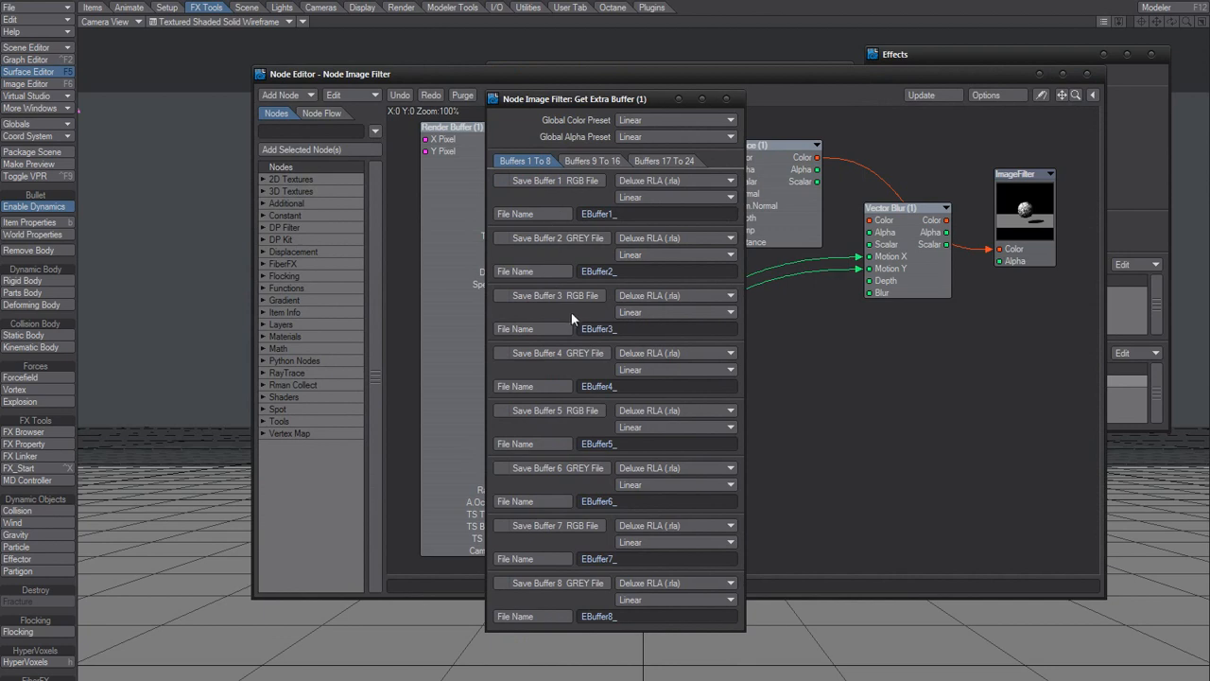
{"action": "left_click", "coordinate": [726, 98]}
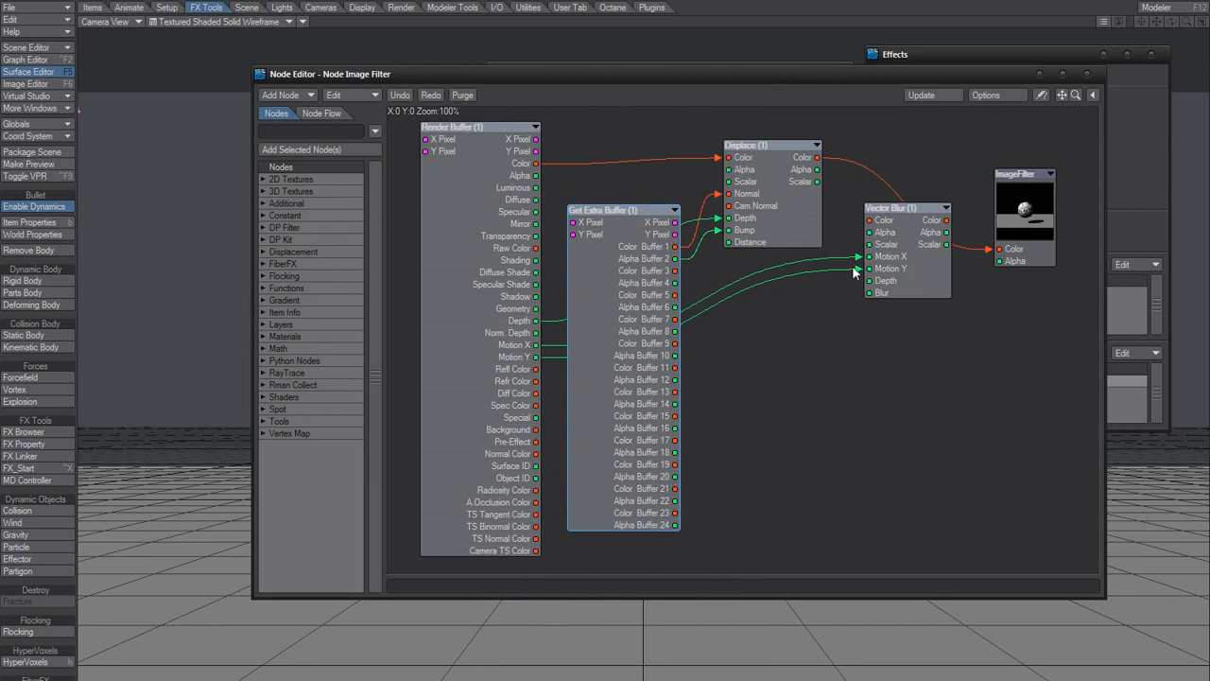
- Move the Vector Blur node below the Displace node, and check the Displace node's distance setting
{"action": "left_click_drag", "start_coordinate": [906, 209], "coordinate": [814, 295]}
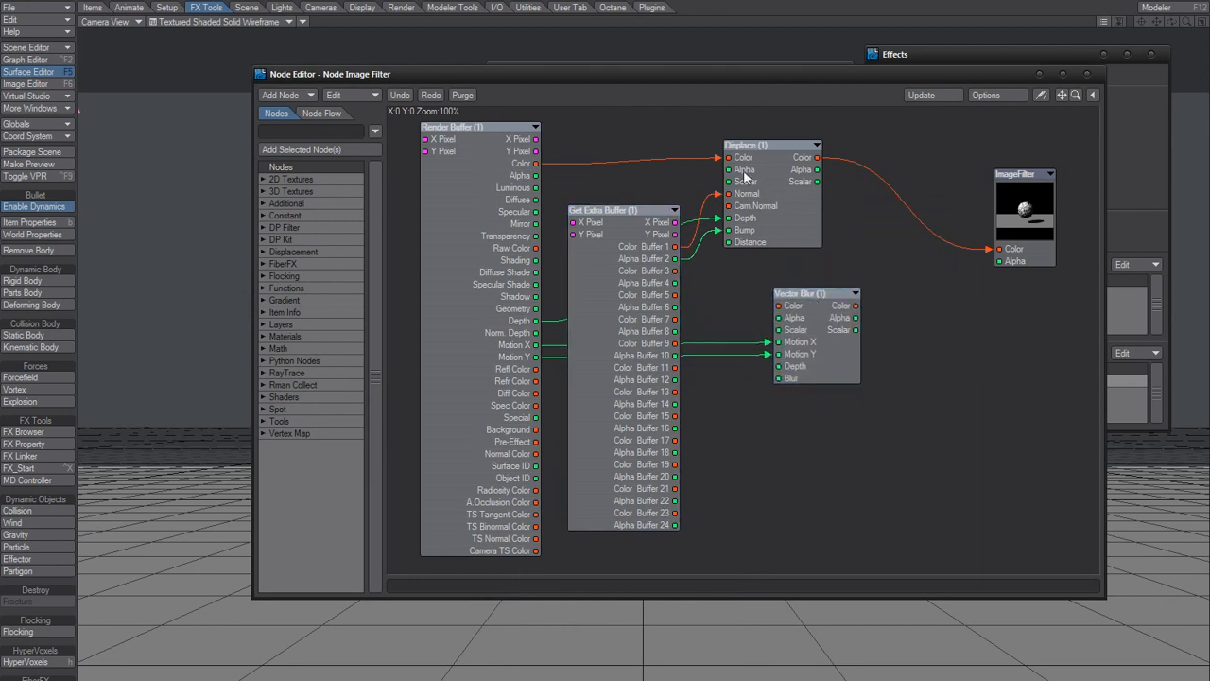
{"action": "left_click_drag", "start_coordinate": [825, 83], "coordinate": [820, 88]}
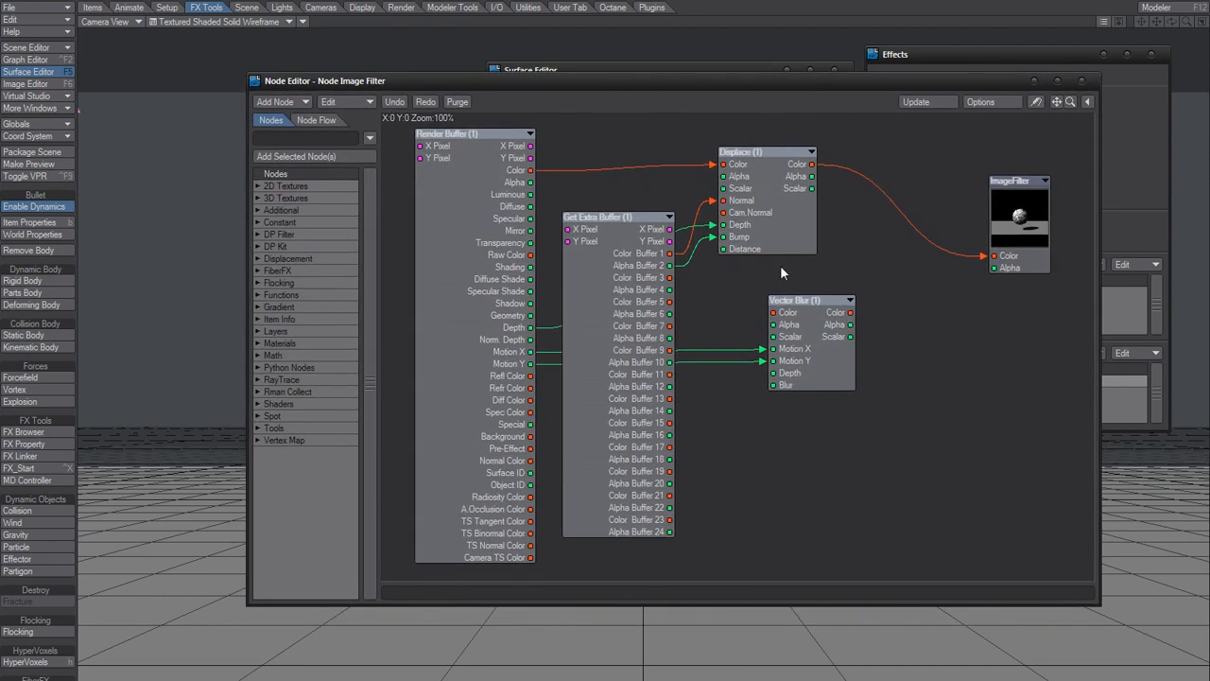
{"action": "double_click", "coordinate": [772, 204]}
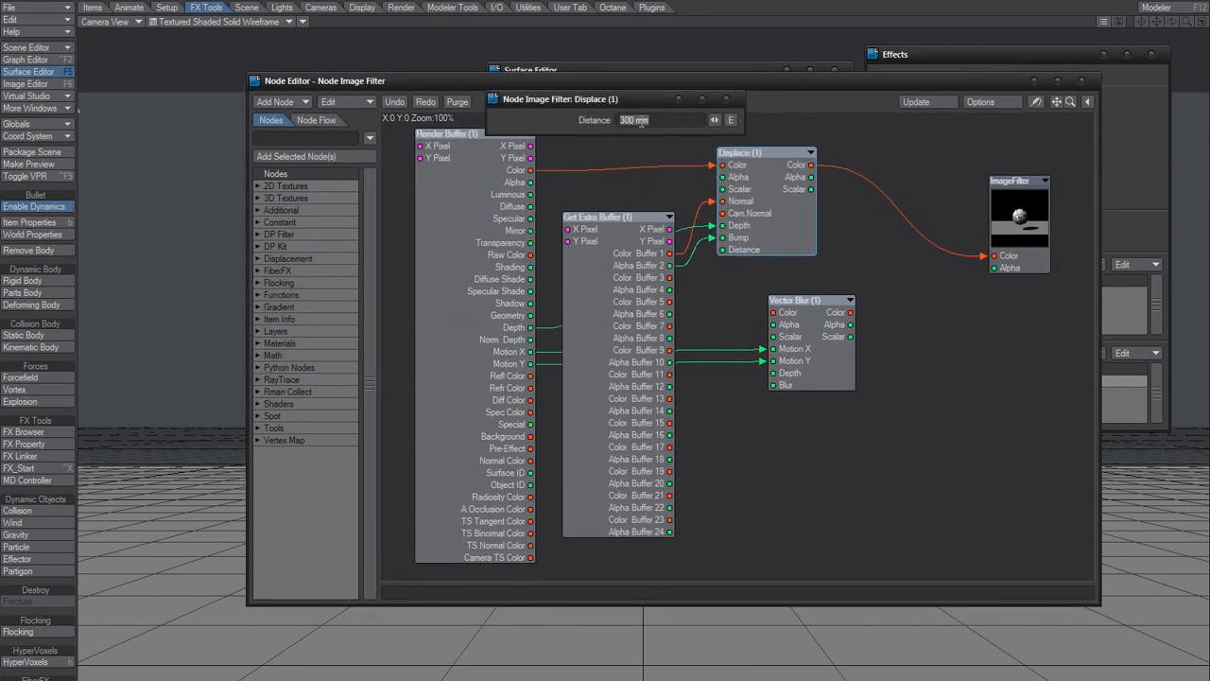
{"action": "left_click", "coordinate": [725, 99]}
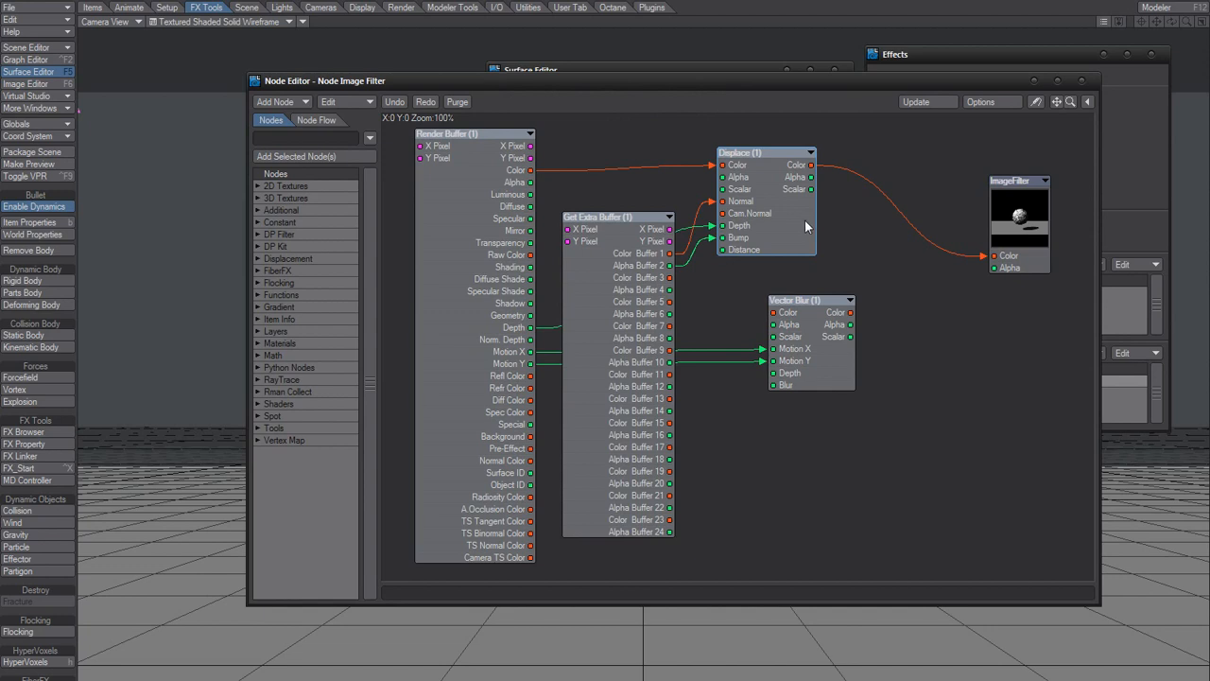
- Switch the Motion X and Motion Y buffers off and back on in the ImageFilter node's settings
{"action": "left_click", "coordinate": [1028, 214]}
{"action": "double_click", "coordinate": [1028, 213]}
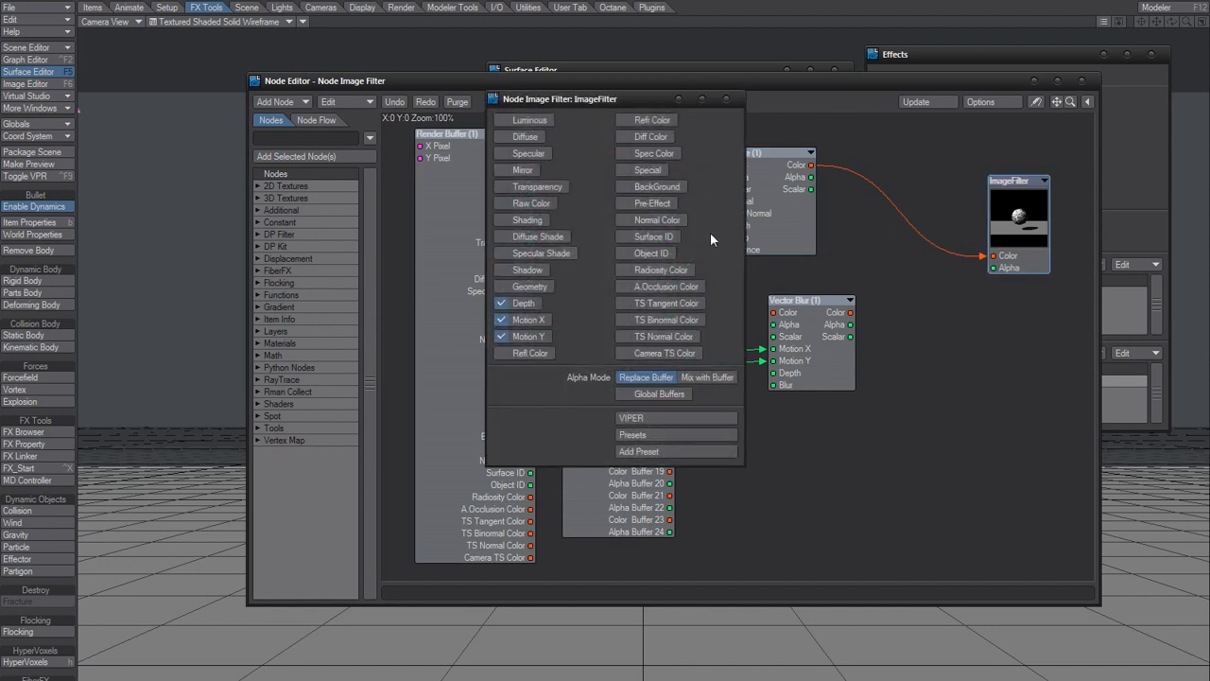
{"action": "left_click", "coordinate": [530, 319]}
{"action": "left_click", "coordinate": [526, 336]}
{"action": "left_click", "coordinate": [527, 320]}
{"action": "left_click", "coordinate": [527, 335]}
{"action": "left_click", "coordinate": [724, 99]}
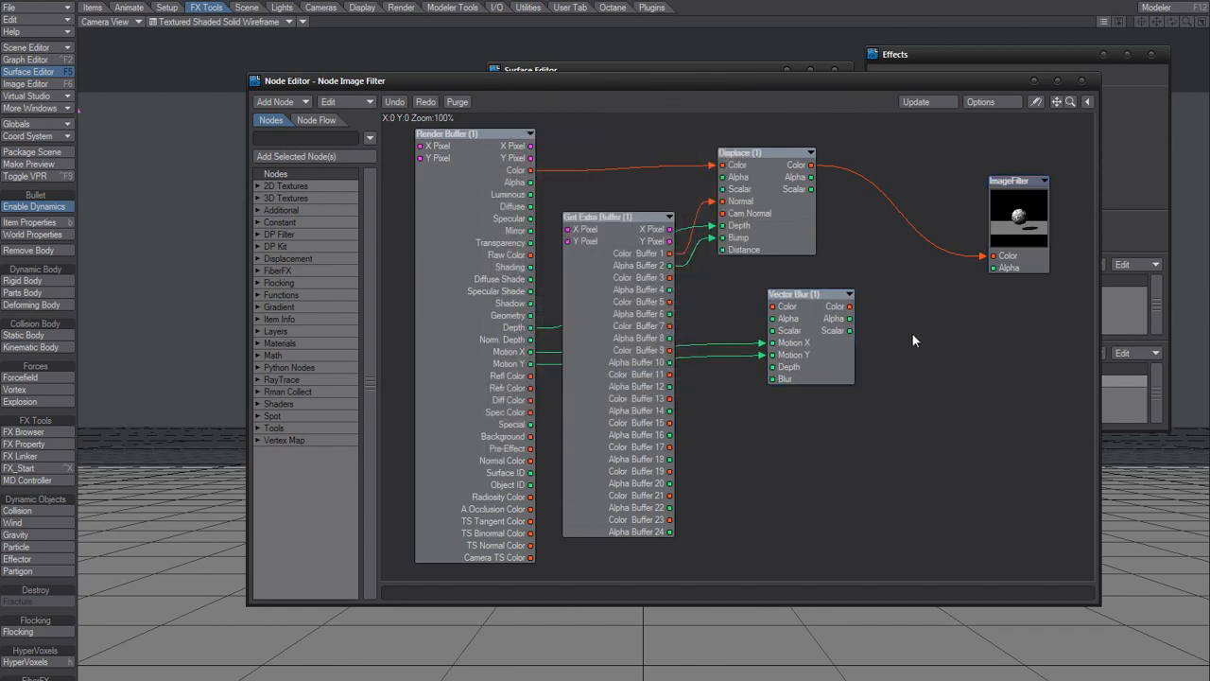
- Render the current frame, inspect the ball's upper edge at 400%, return to 100%, and close the render and the node network
{"action": "key", "text": "F9"}
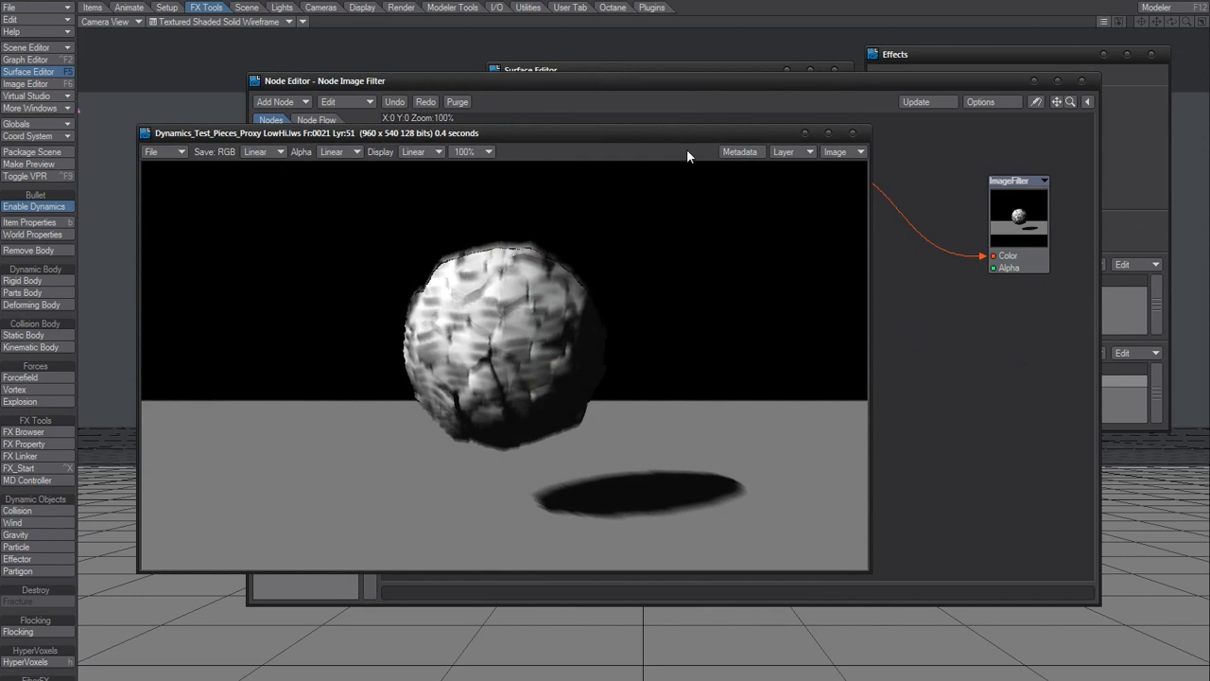
{"action": "left_click", "coordinate": [468, 151]}
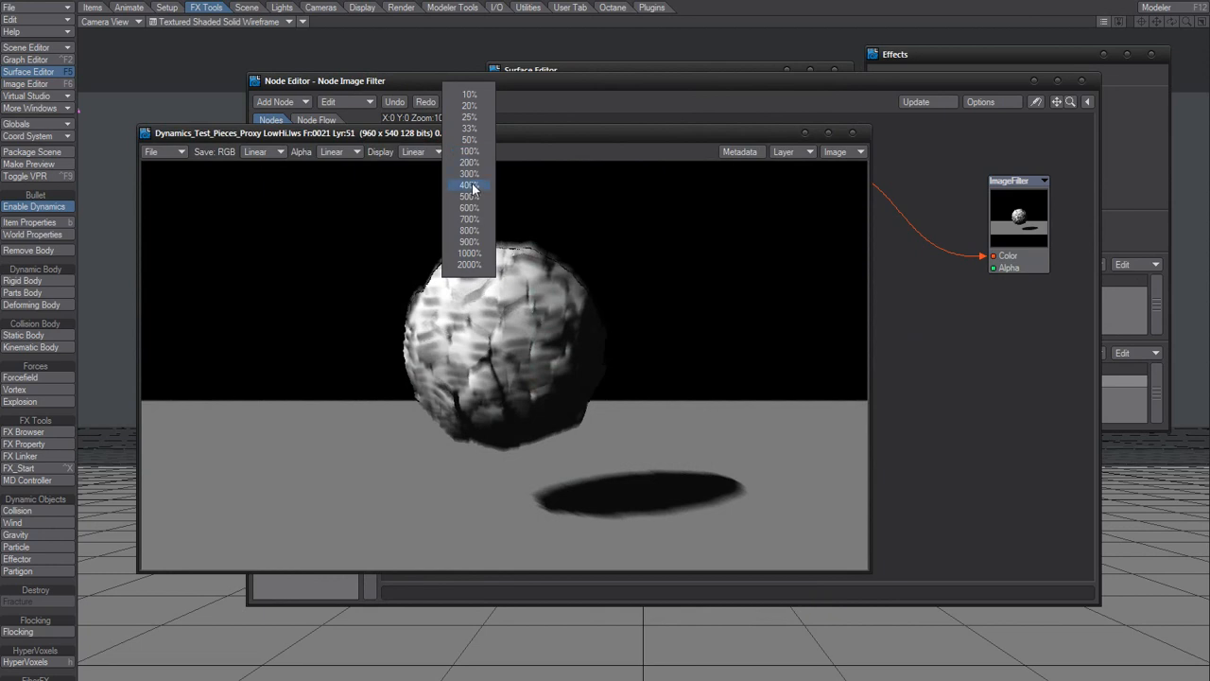
{"action": "left_click", "coordinate": [464, 196]}
{"action": "left_click_drag", "start_coordinate": [859, 336], "coordinate": [861, 250]}
{"action": "mouse_move", "coordinate": [295, 295]}
{"action": "left_mouse_down"}
{"action": "mouse_move", "coordinate": [475, 245]}
{"action": "mouse_move", "coordinate": [711, 302]}
{"action": "mouse_move", "coordinate": [764, 351]}
{"action": "left_mouse_up"}
{"action": "left_click", "coordinate": [468, 151]}
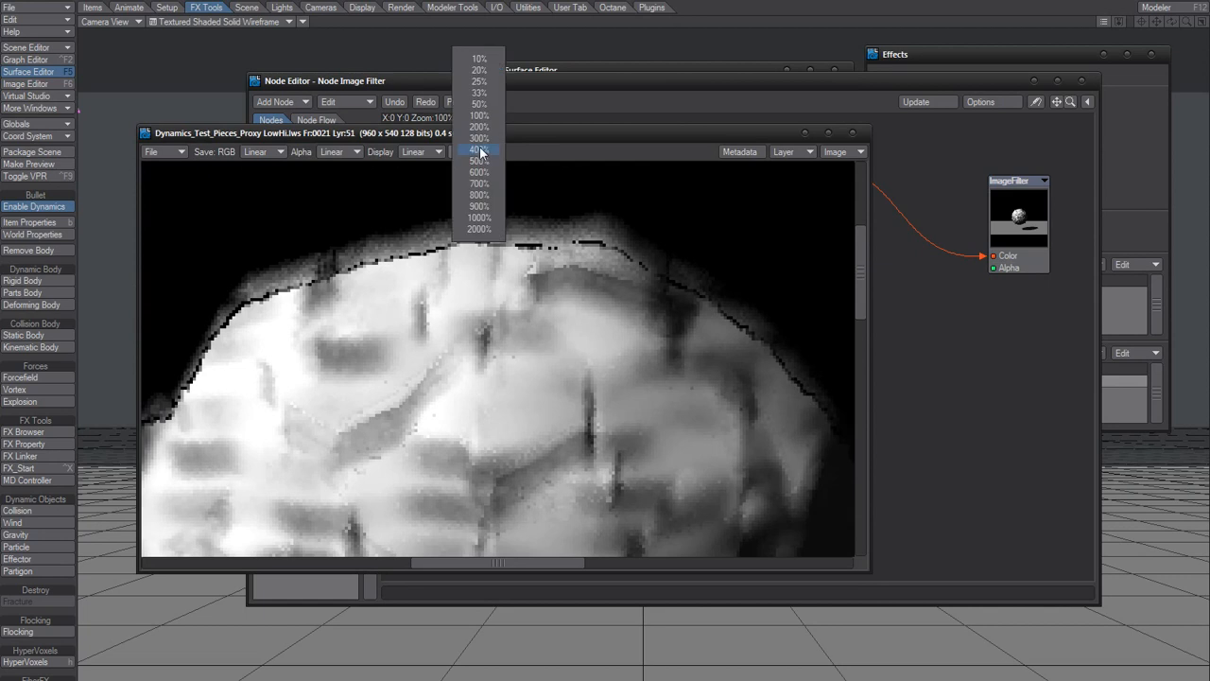
{"action": "left_click", "coordinate": [482, 118]}
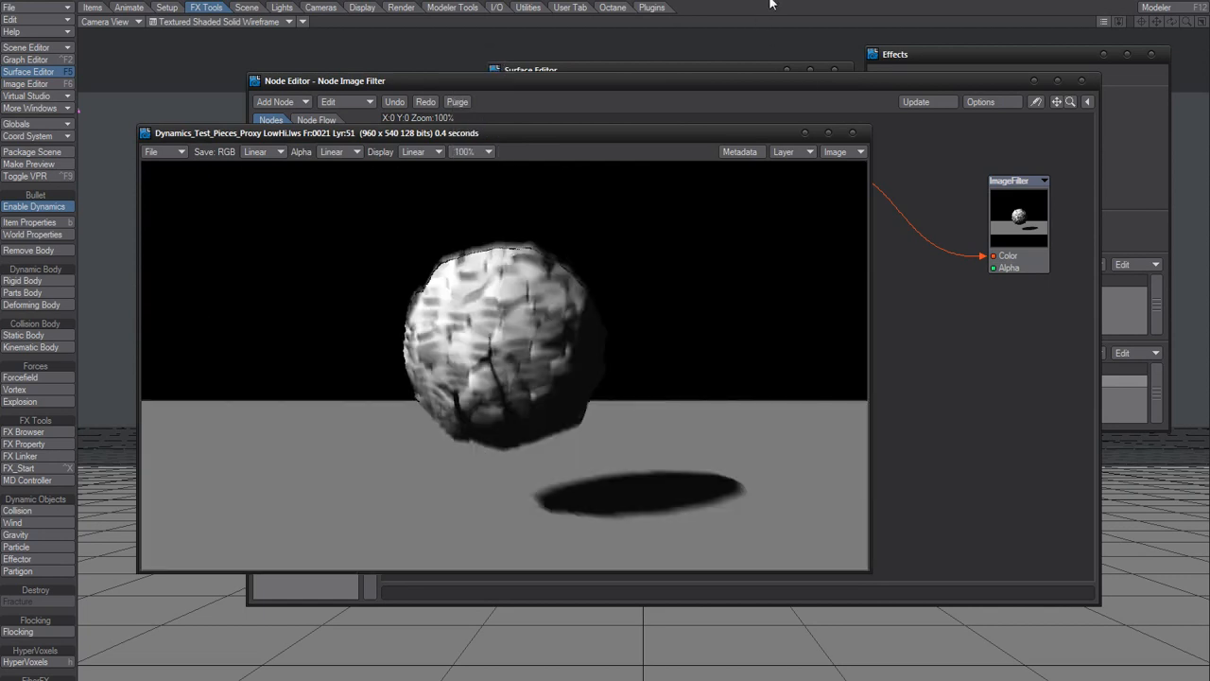
{"action": "left_click", "coordinate": [851, 134]}
{"action": "left_click", "coordinate": [1082, 80]}
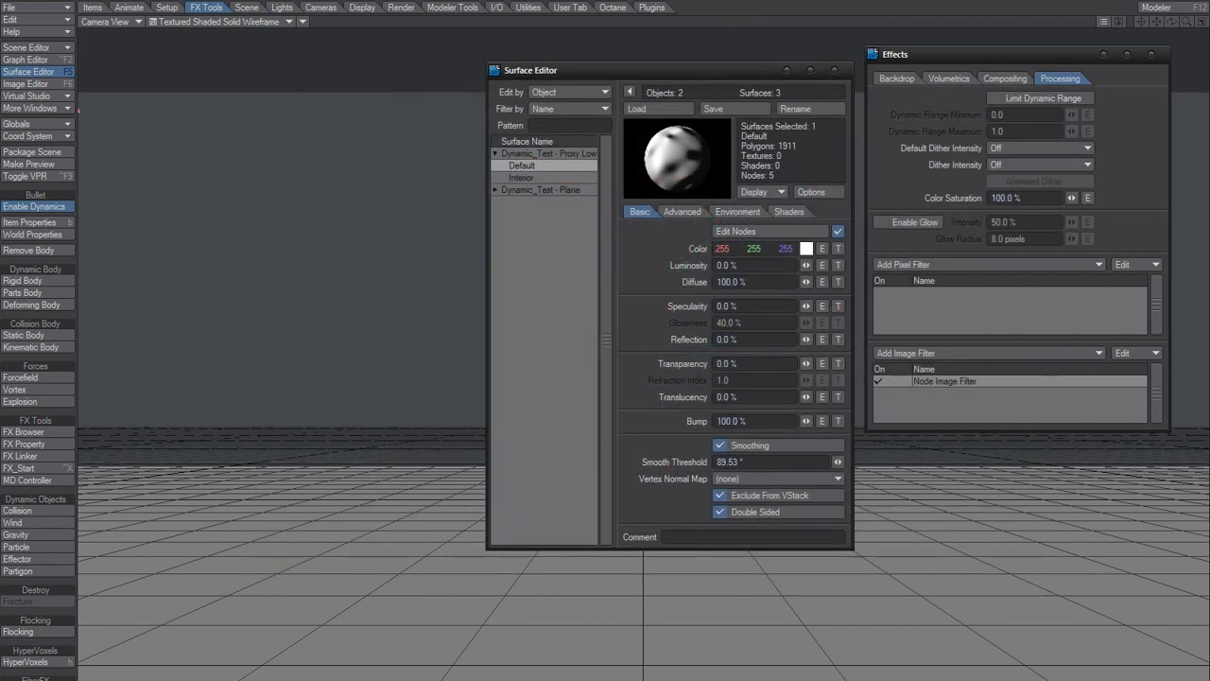
- Turn the camera's Motion Blur off in Render Globals
{"action": "key", "text": "ctrl+r"}
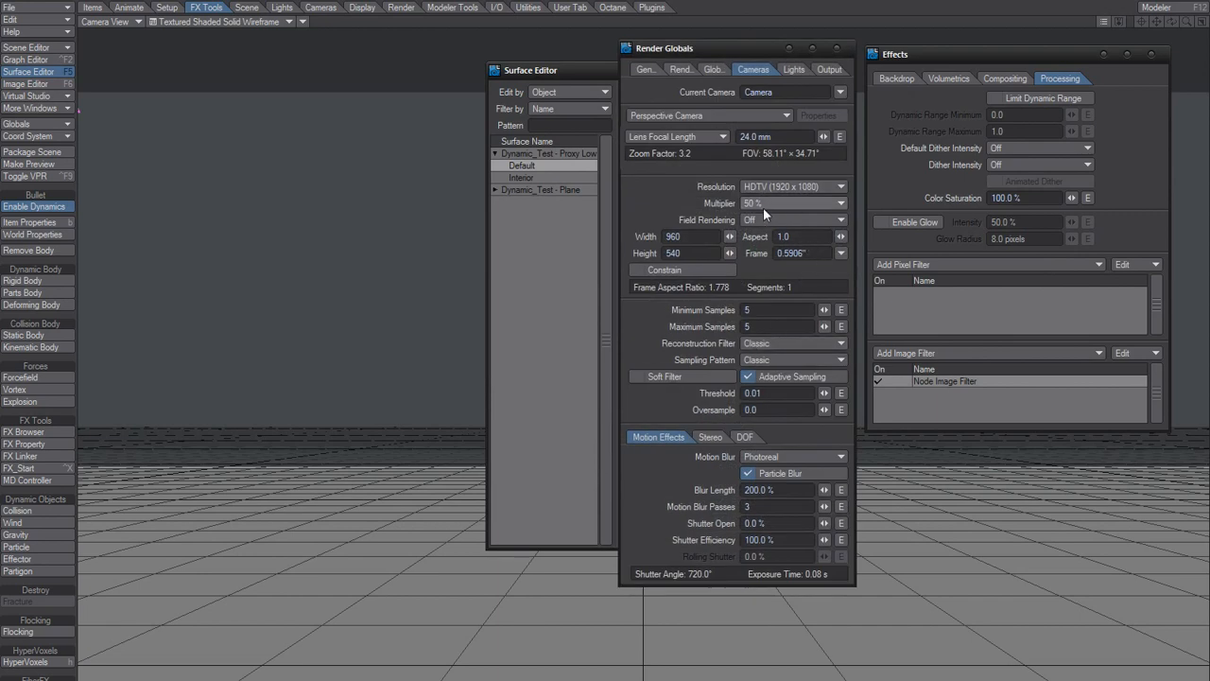
{"action": "left_click", "coordinate": [772, 458]}
{"action": "left_click", "coordinate": [765, 417]}
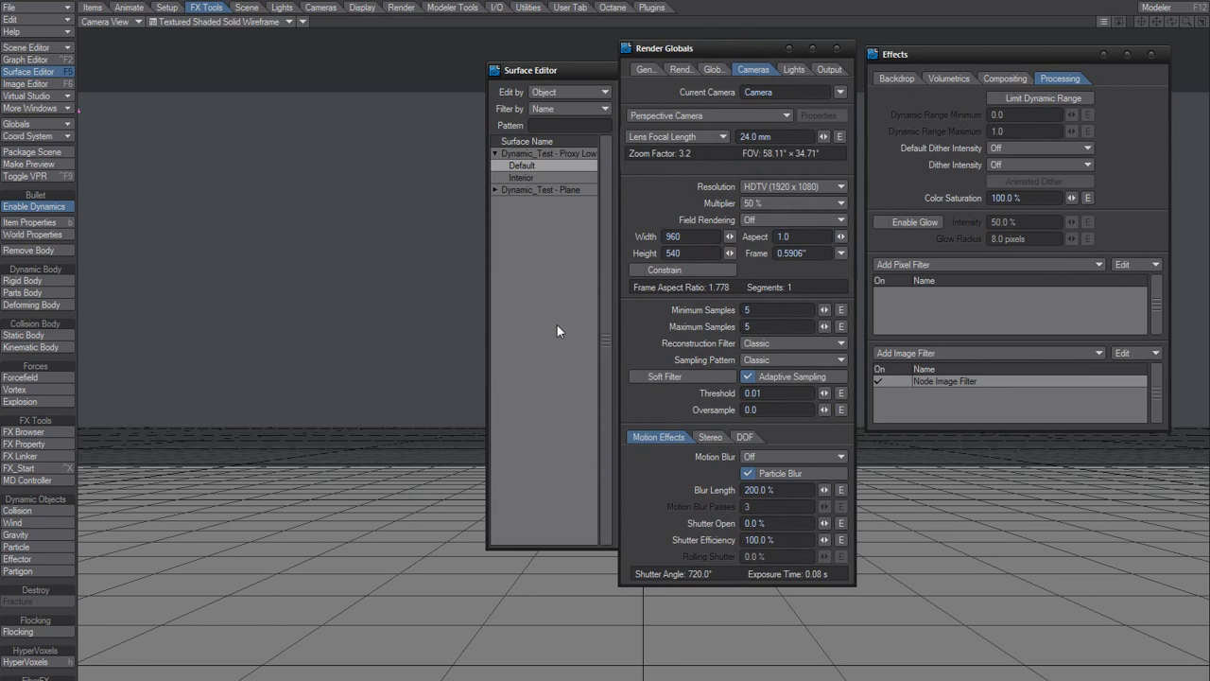
- Render the frame without motion blur, move the render window aside for inspection, and close the Surface Editor
{"action": "left_click", "coordinate": [536, 348]}
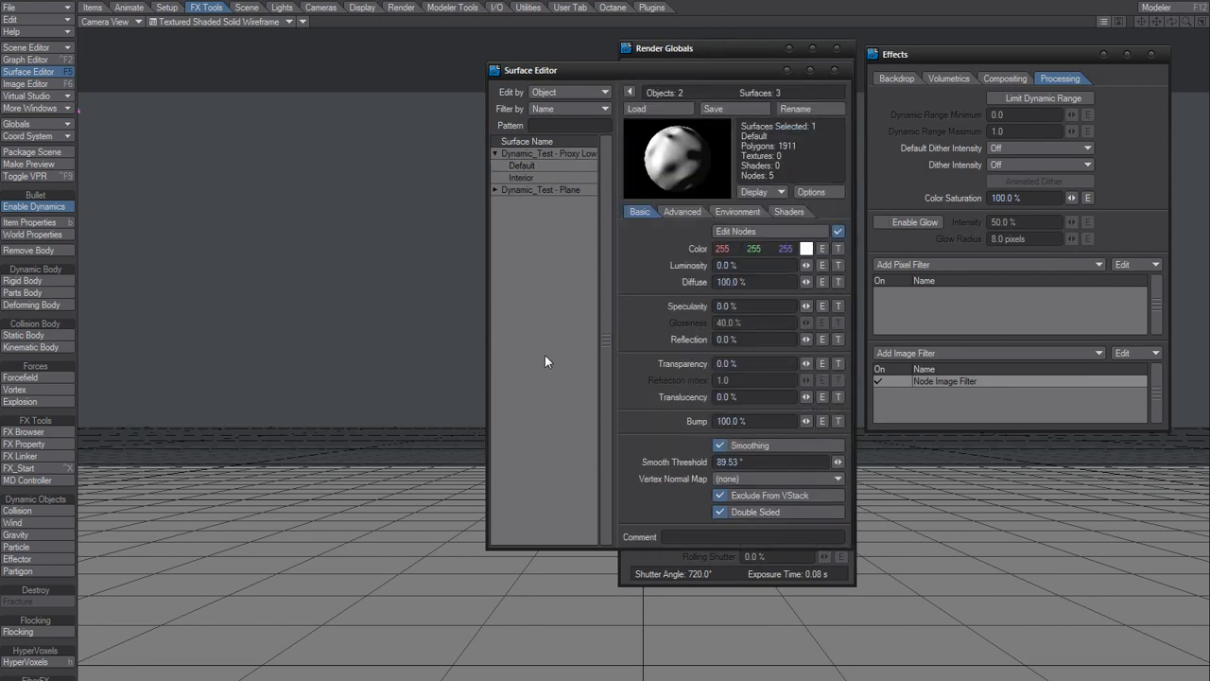
{"action": "key", "text": "F9"}
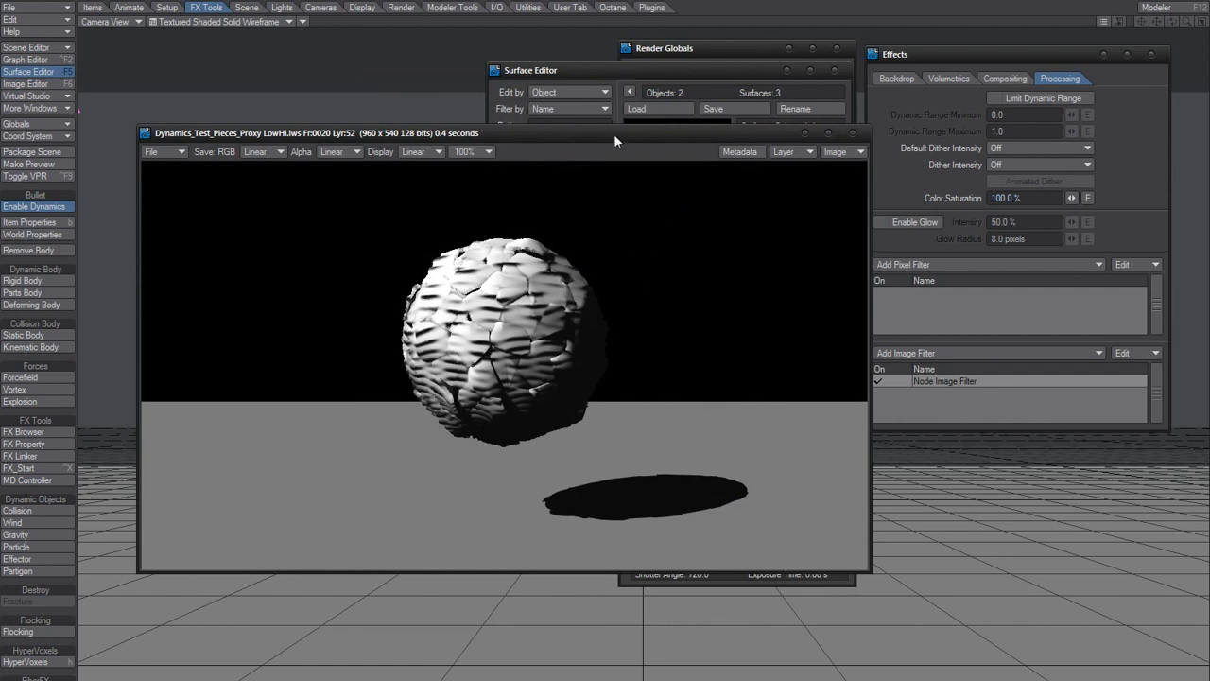
{"action": "left_click_drag", "start_coordinate": [614, 140], "coordinate": [493, 122]}
{"action": "left_click_drag", "start_coordinate": [569, 114], "coordinate": [550, 109]}
{"action": "key", "text": "F5"}
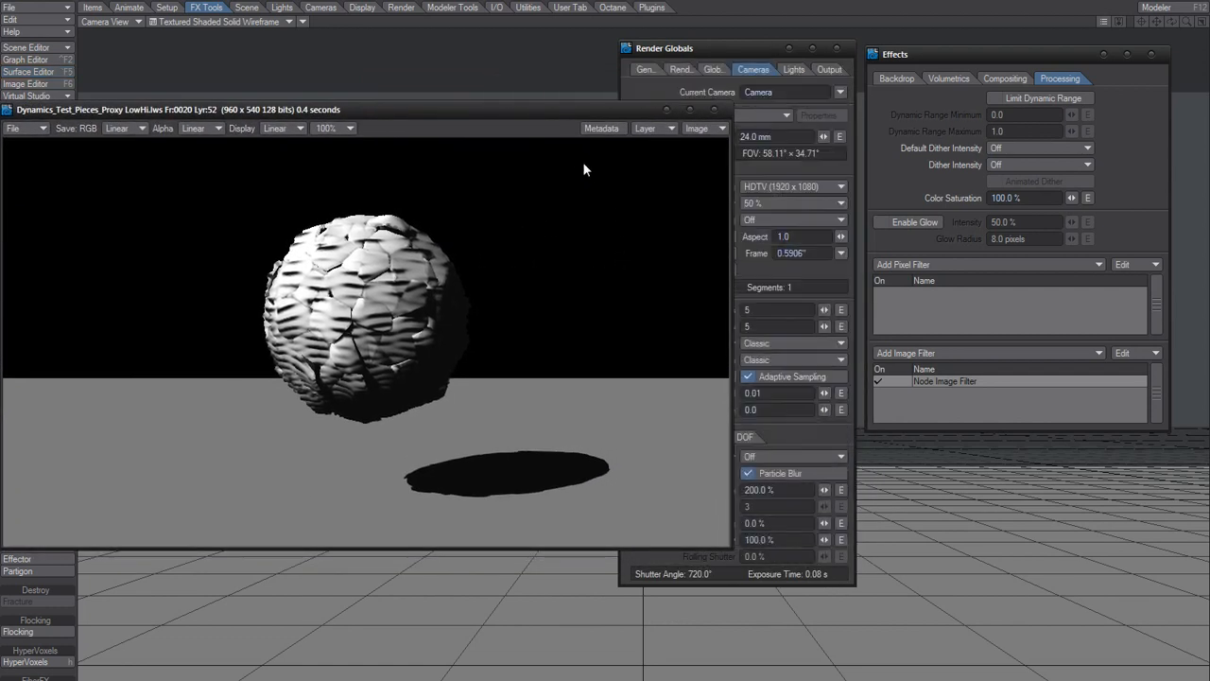
- Disable the node network of the ball's Default surface and render the current frame
{"action": "key", "text": "F5"}
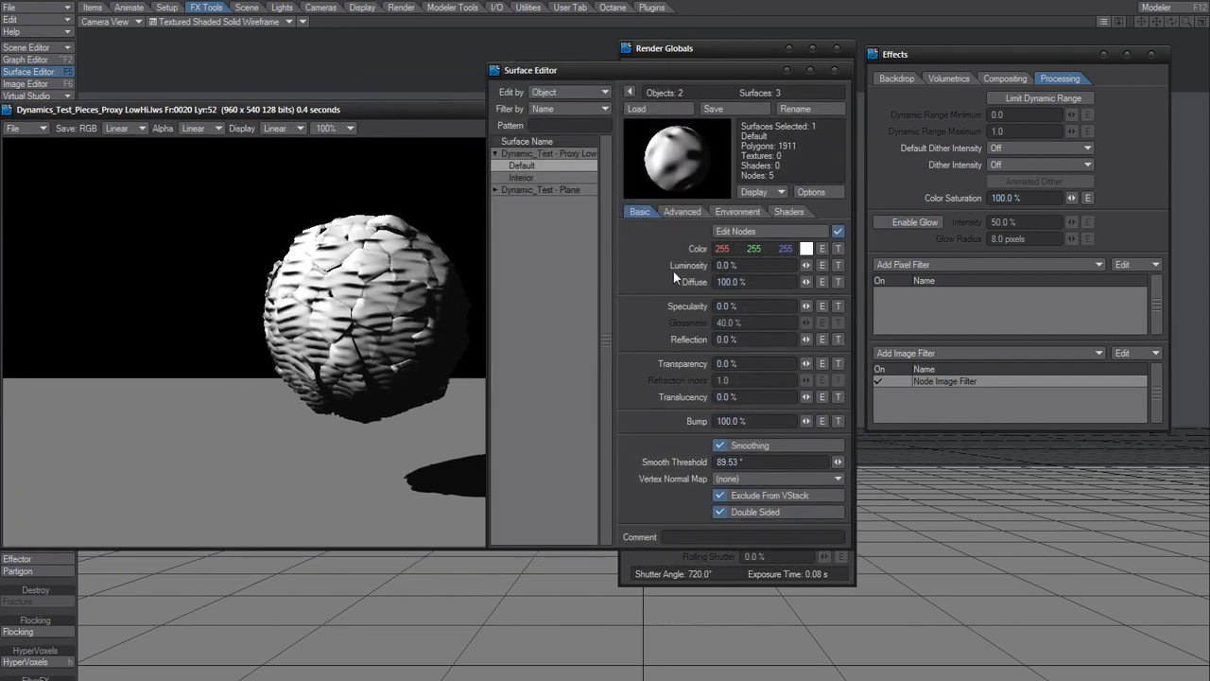
{"action": "left_click", "coordinate": [837, 231]}
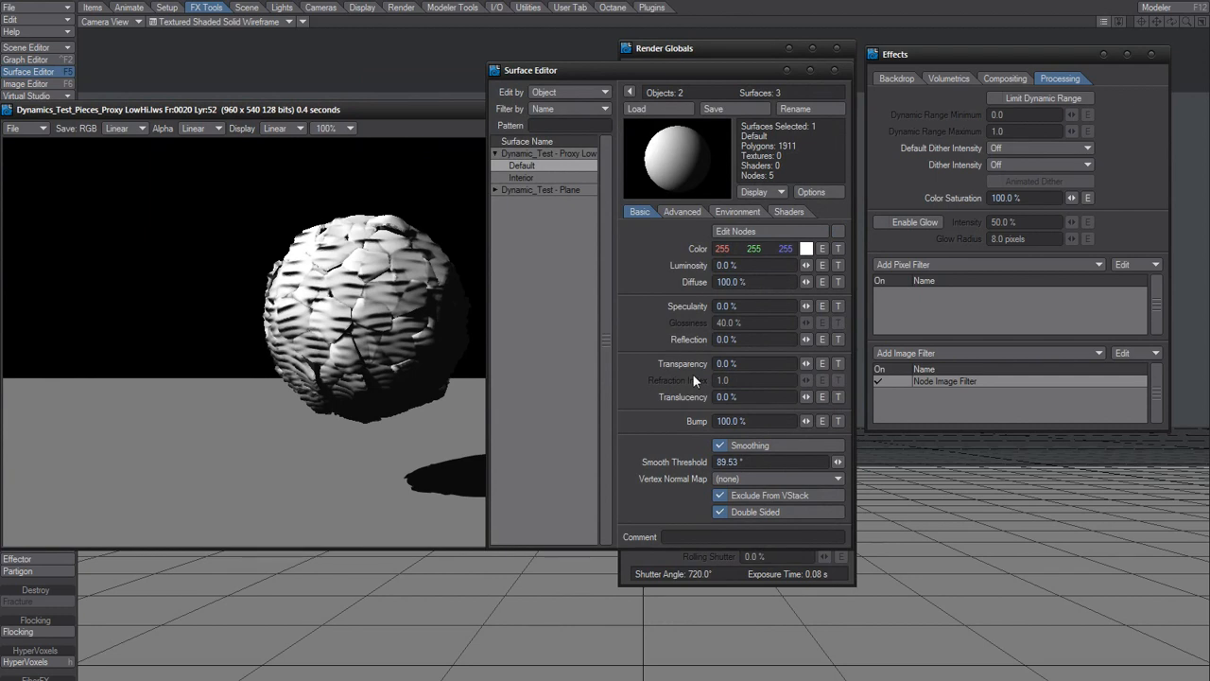
{"action": "key", "text": "F9"}
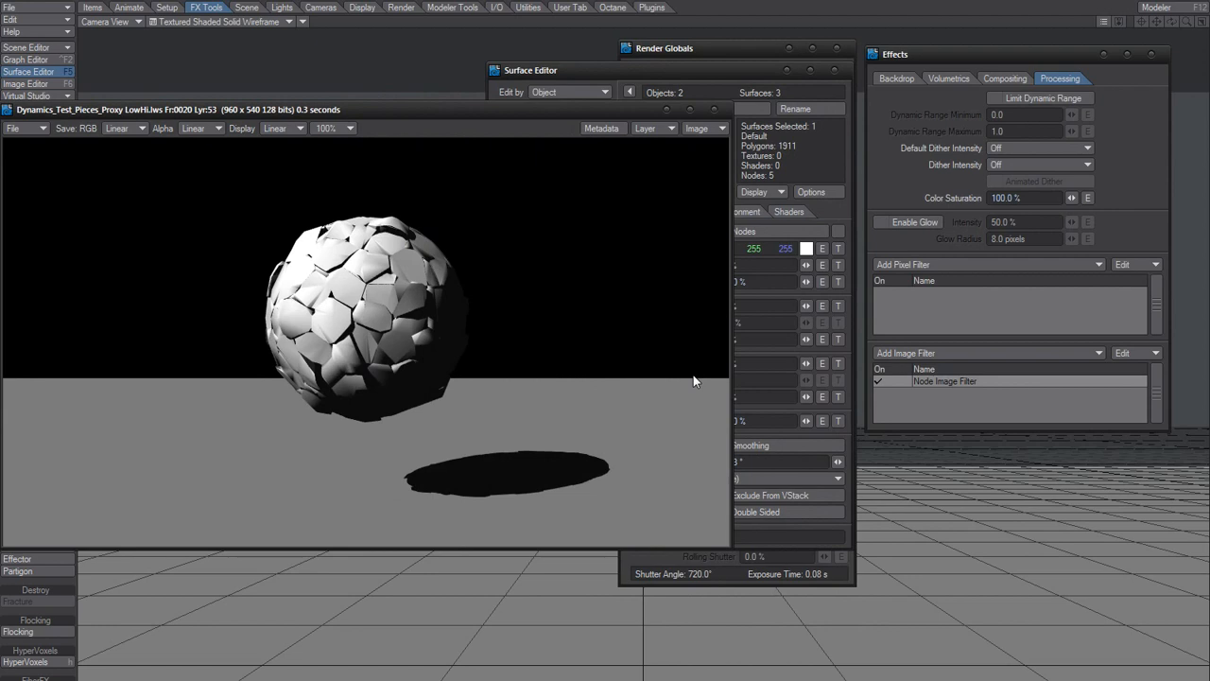
- Flip repeatedly between the last two render layers to compare the ball with and without the surface nodes
{"action": "key", "text": "Page_Up"}
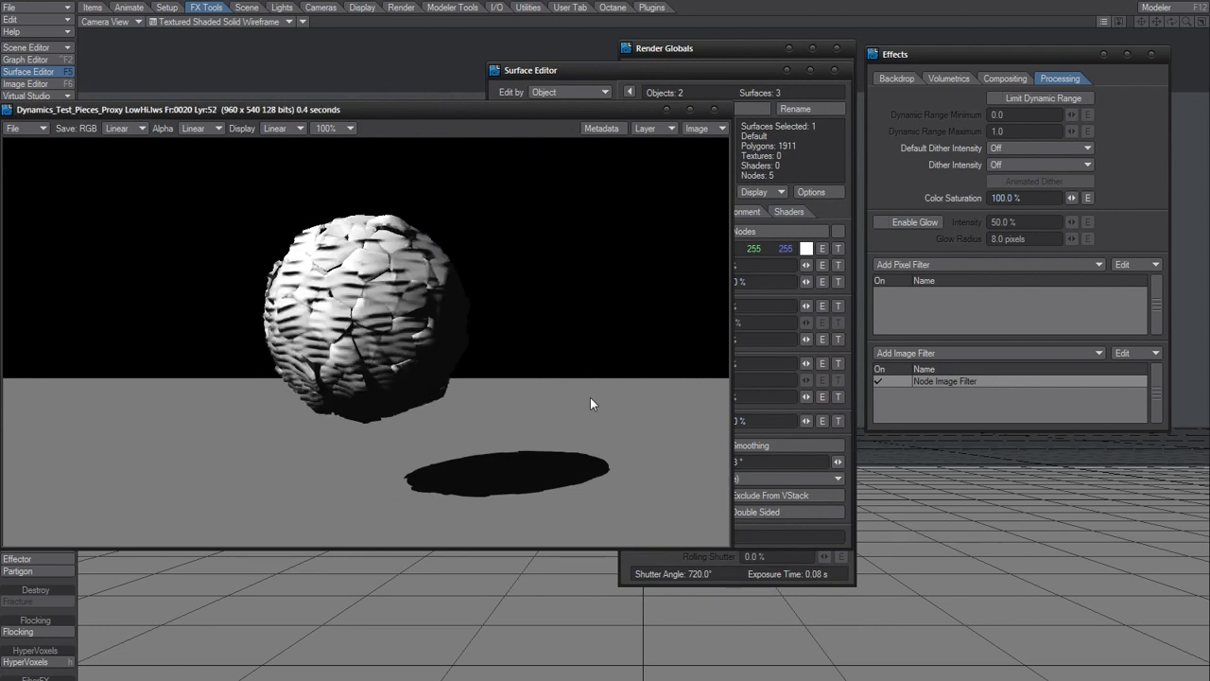
{"action": "key", "text": "Page_Down"}
{"action": "key", "text": "Page_Up"}
{"action": "key", "text": "Page_Down"}
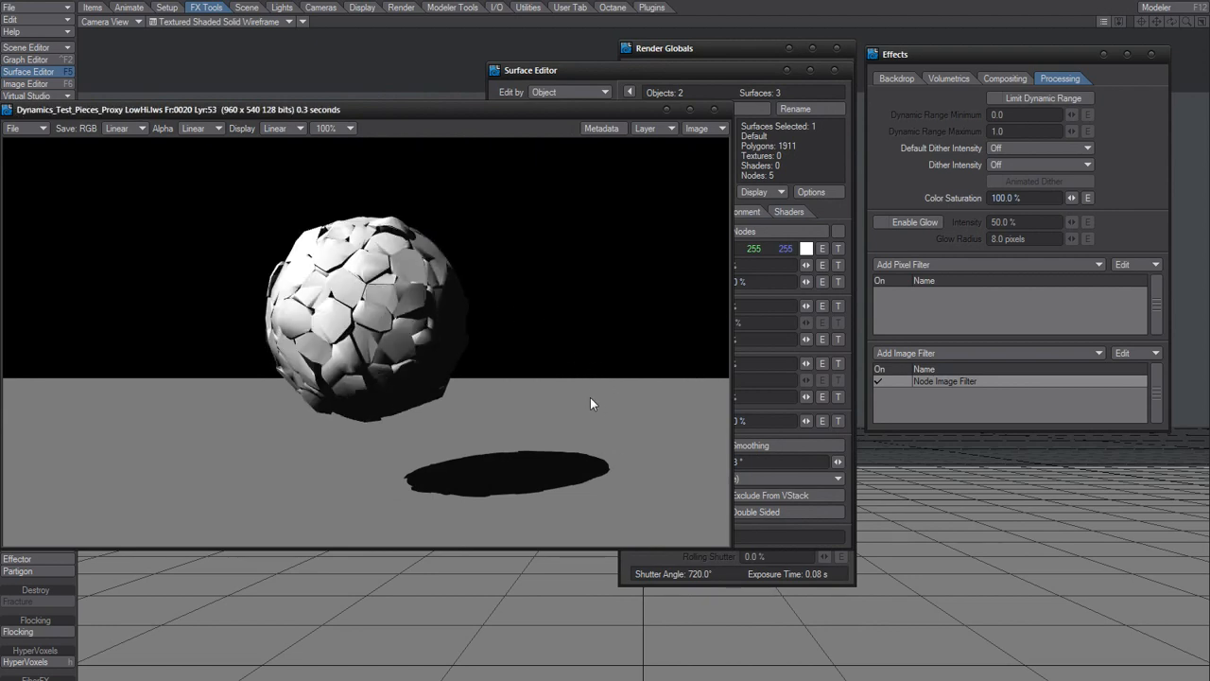
{"action": "key", "text": "Page_Up"}
{"action": "key", "text": "Page_Down"}
{"action": "key", "text": "Page_Up"}
{"action": "key", "text": "Page_Down"}
{"action": "key", "text": "Page_Up"}
{"action": "key", "text": "Page_Down"}
{"action": "key", "text": "Page_Up"}
{"action": "key", "text": "Page_Down"}
{"action": "key", "text": "Page_Up"}
{"action": "key", "text": "Page_Down"}
{"action": "key", "text": "Page_Up"}
{"action": "key", "text": "Page_Down"}
{"action": "key", "text": "Page_Up"}
{"action": "key", "text": "Page_Down"}
{"action": "key", "text": "Page_Up"}
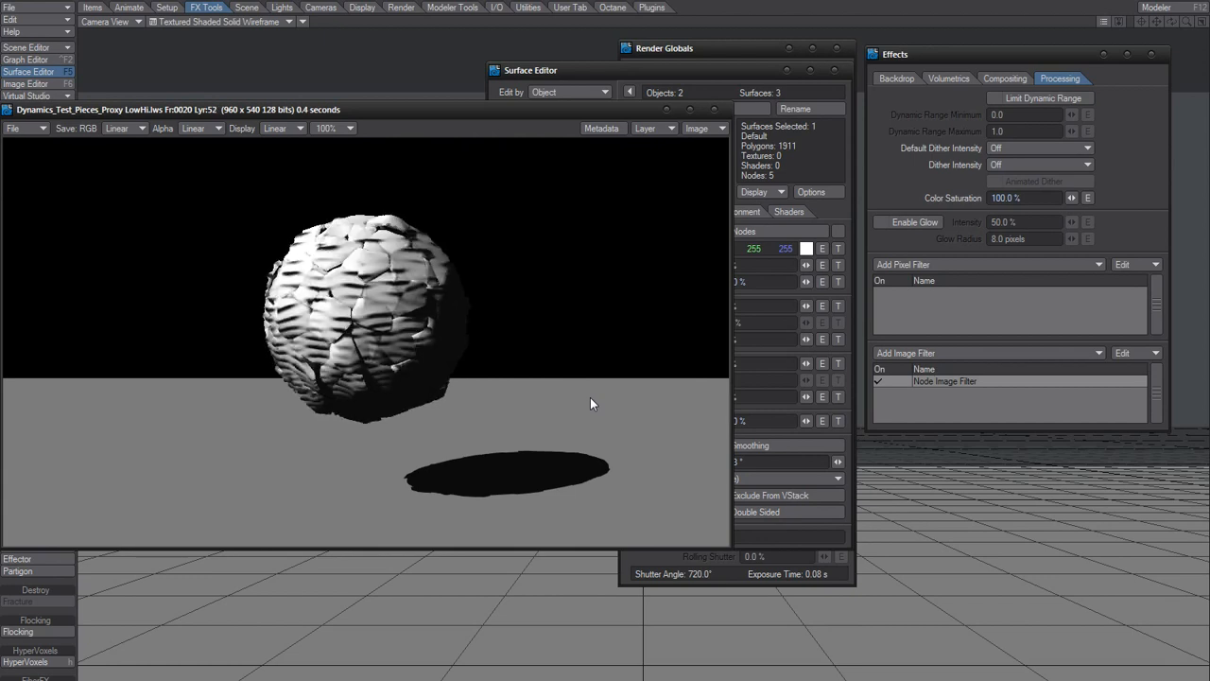
- Re-enable the Default surface's node network and open the Node Image Filter's network
{"action": "left_click", "coordinate": [833, 214]}
{"action": "left_click_drag", "start_coordinate": [756, 68], "coordinate": [782, 60]}
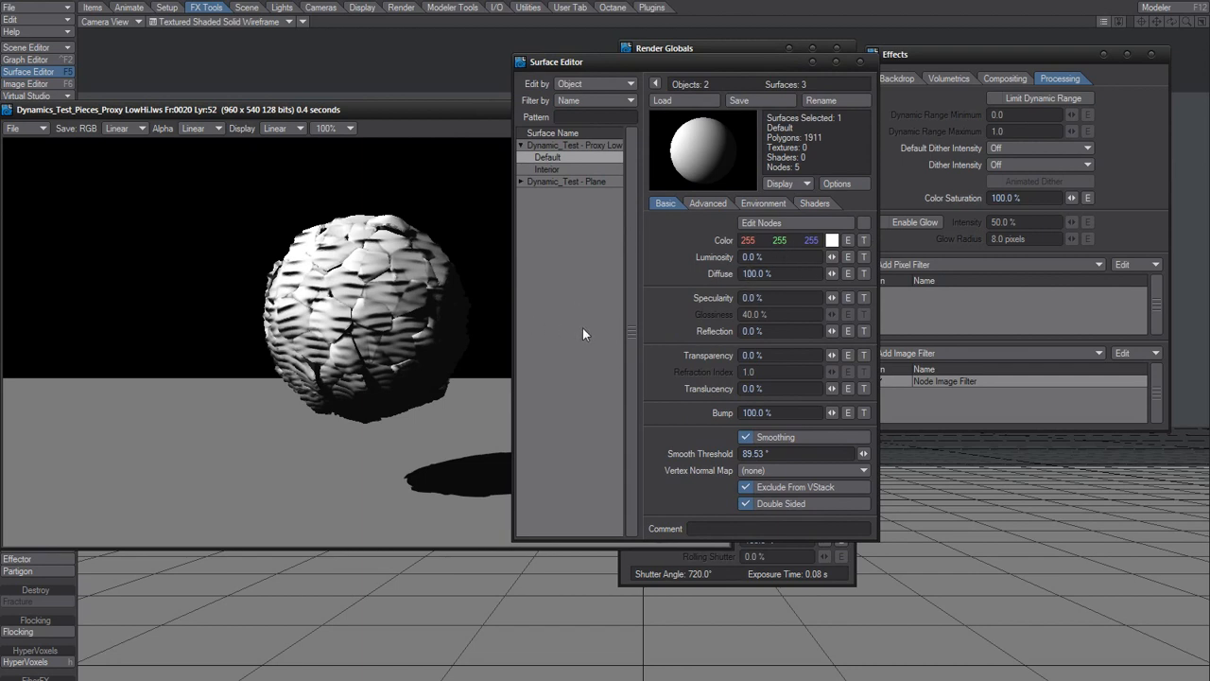
{"action": "left_click", "coordinate": [864, 222]}
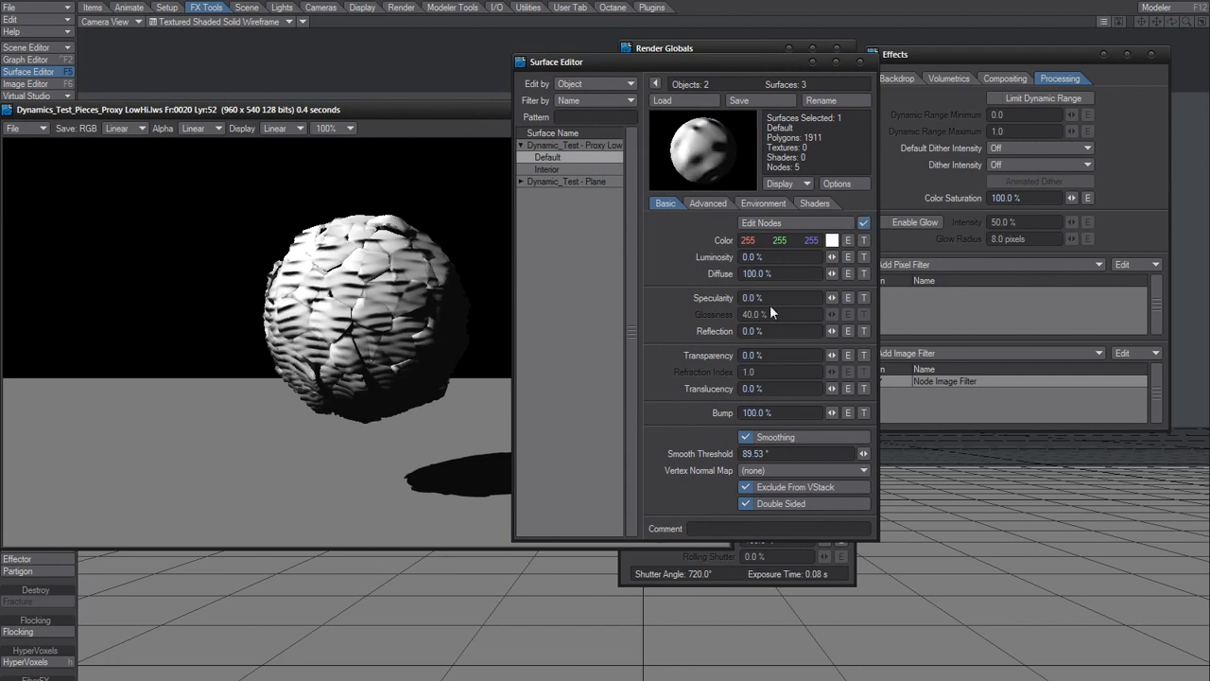
{"action": "left_click", "coordinate": [963, 291]}
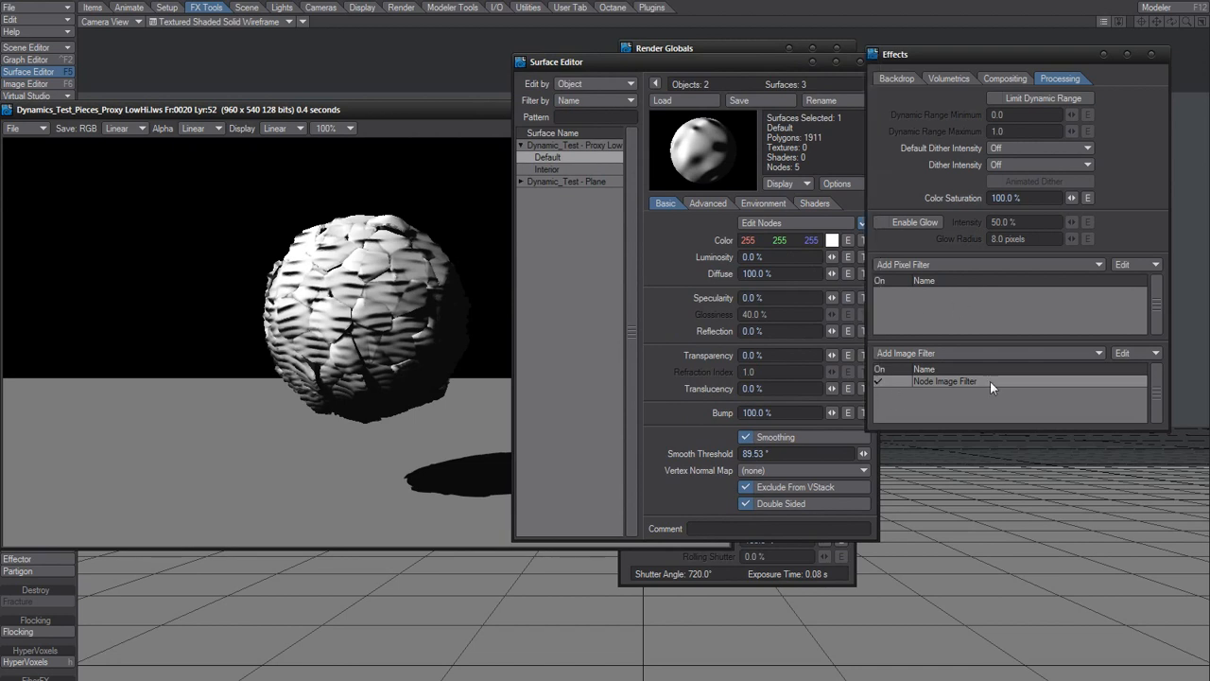
{"action": "double_click", "coordinate": [960, 381]}
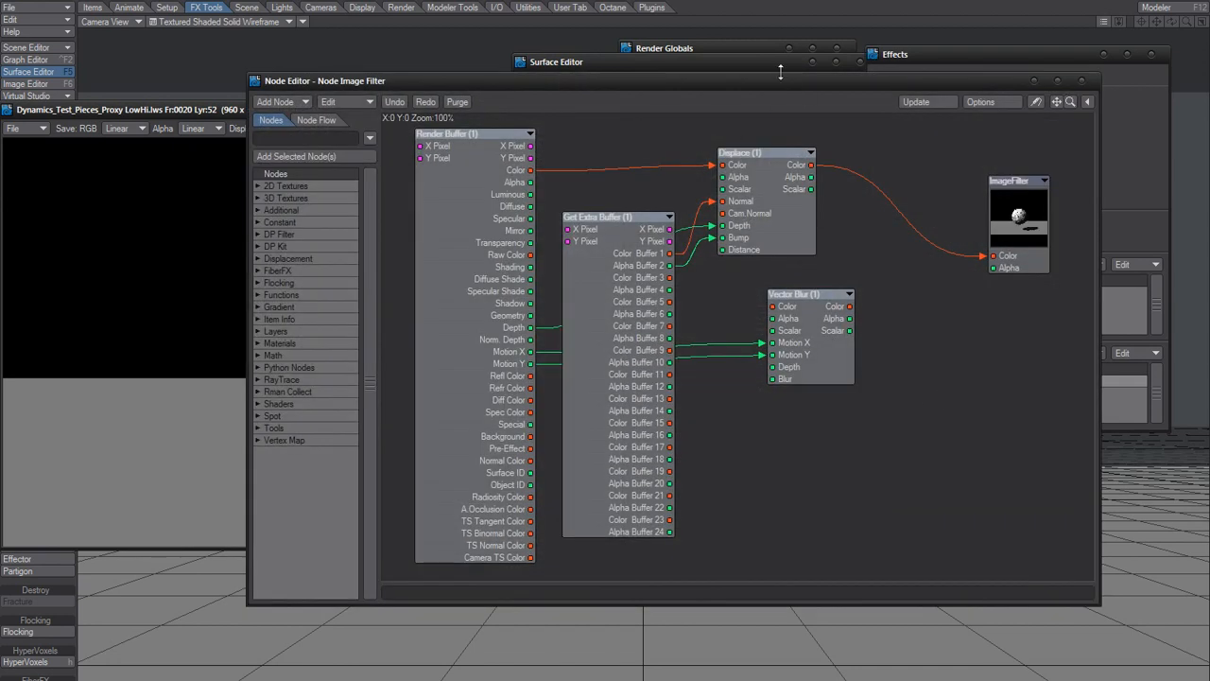
{"action": "mouse_move", "coordinate": [788, 83]}
{"action": "left_mouse_down"}
{"action": "mouse_move", "coordinate": [867, 78]}
{"action": "mouse_move", "coordinate": [800, 73]}
{"action": "left_mouse_up"}
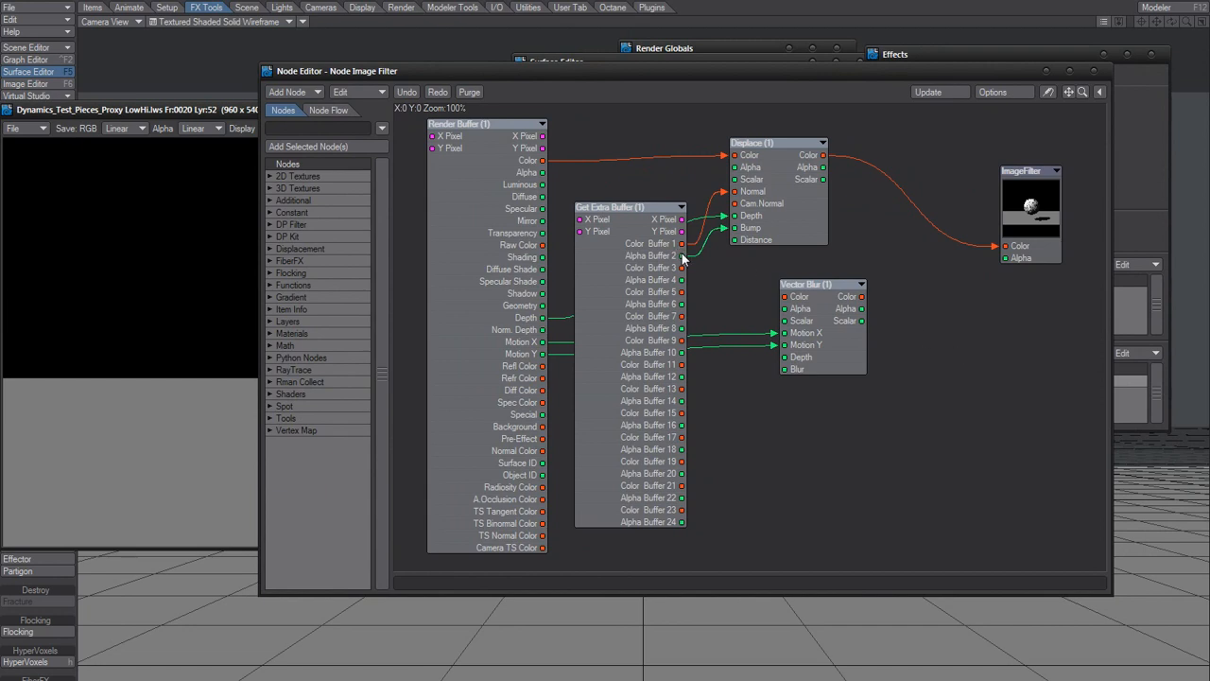
- Compare the displaced and undisplaced ball renders again, ending on the displaced one
{"action": "left_click", "coordinate": [196, 324]}
{"action": "key", "text": "Up"}
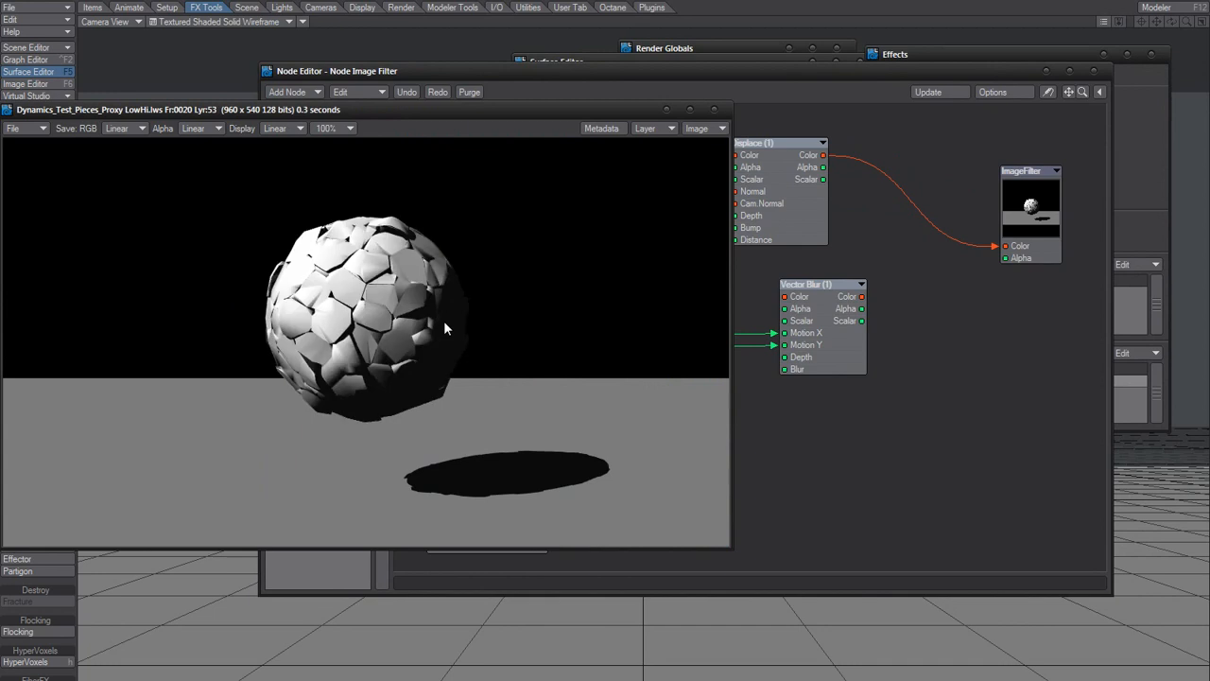
{"action": "key", "text": "Down"}
{"action": "key", "text": "Up"}
{"action": "key", "text": "Down"}
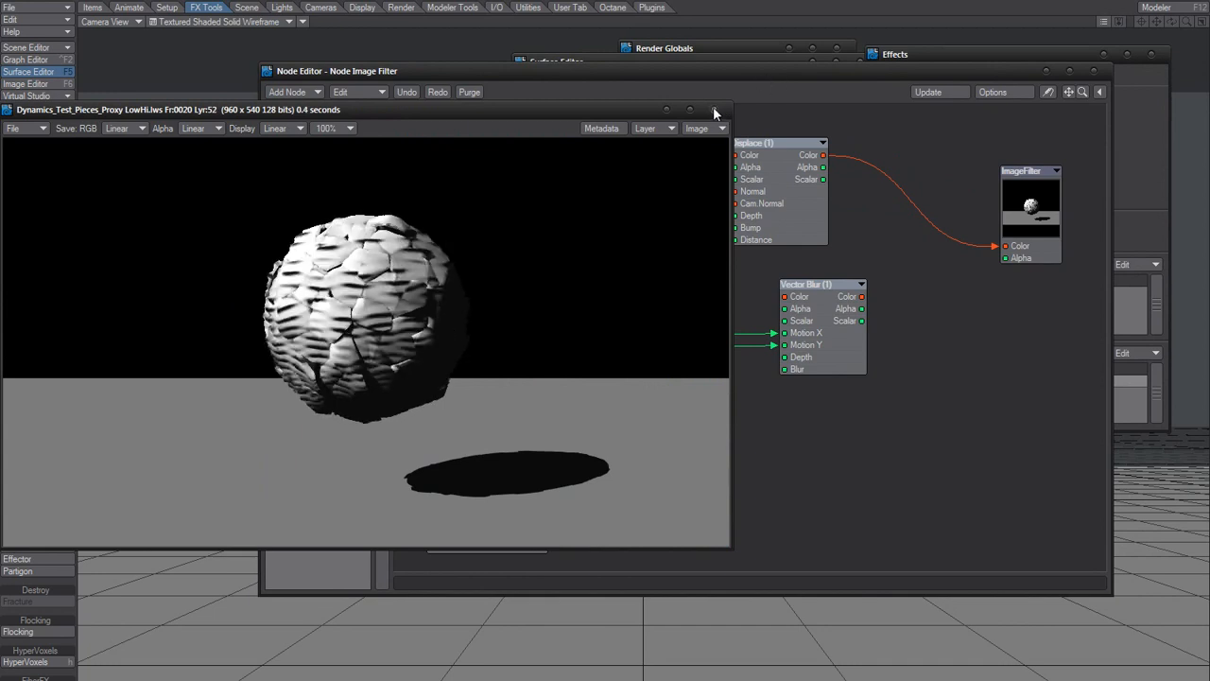
- Set the camera's Motion Blur to Photoreal in Render Globals and render the current frame
{"action": "left_click", "coordinate": [669, 51]}
{"action": "left_click", "coordinate": [762, 458]}
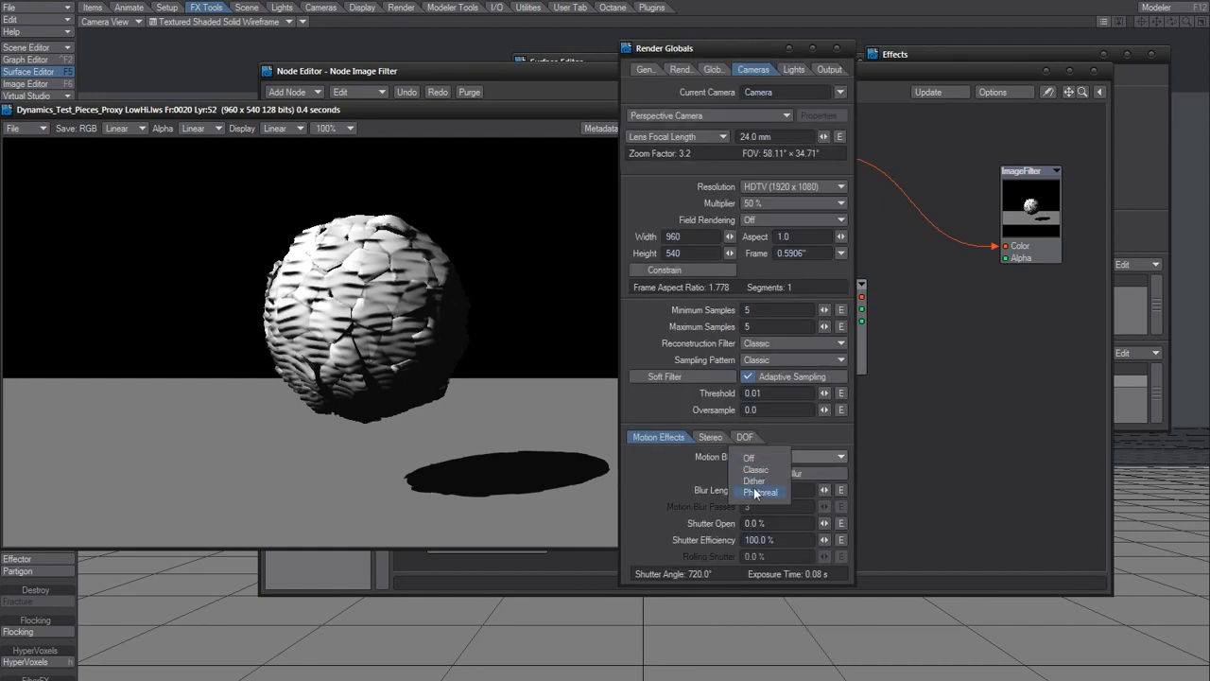
{"action": "left_click", "coordinate": [756, 492]}
{"action": "left_click", "coordinate": [551, 441]}
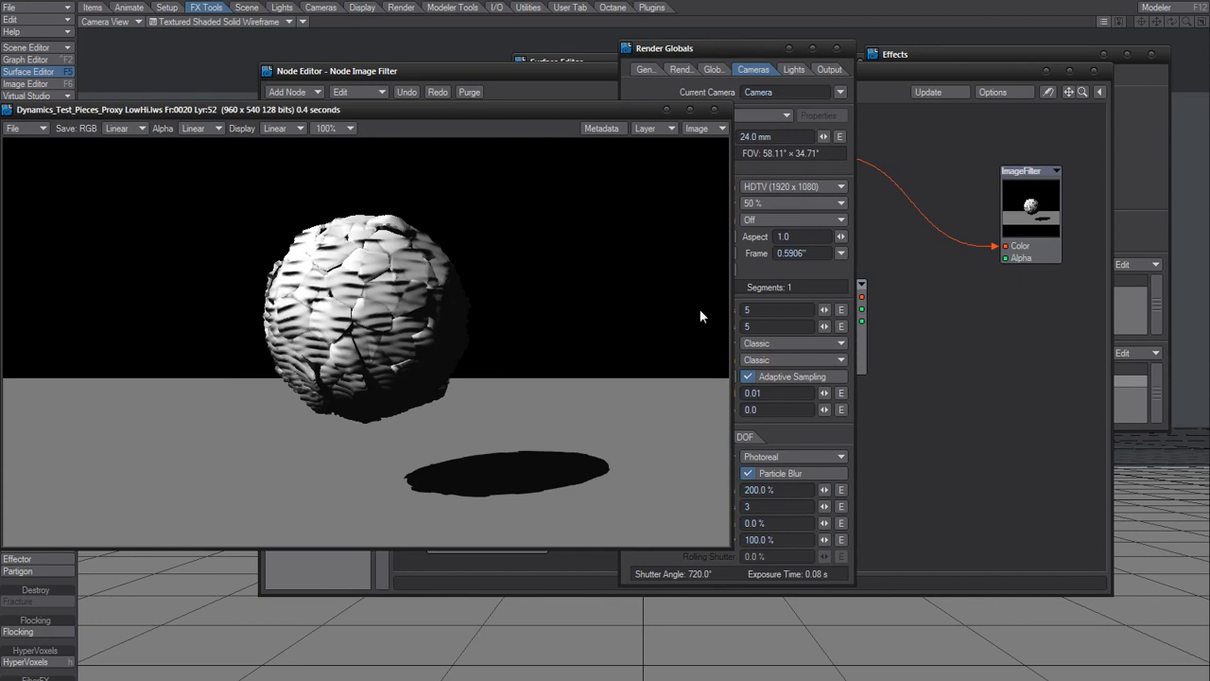
{"action": "key", "text": "F9"}
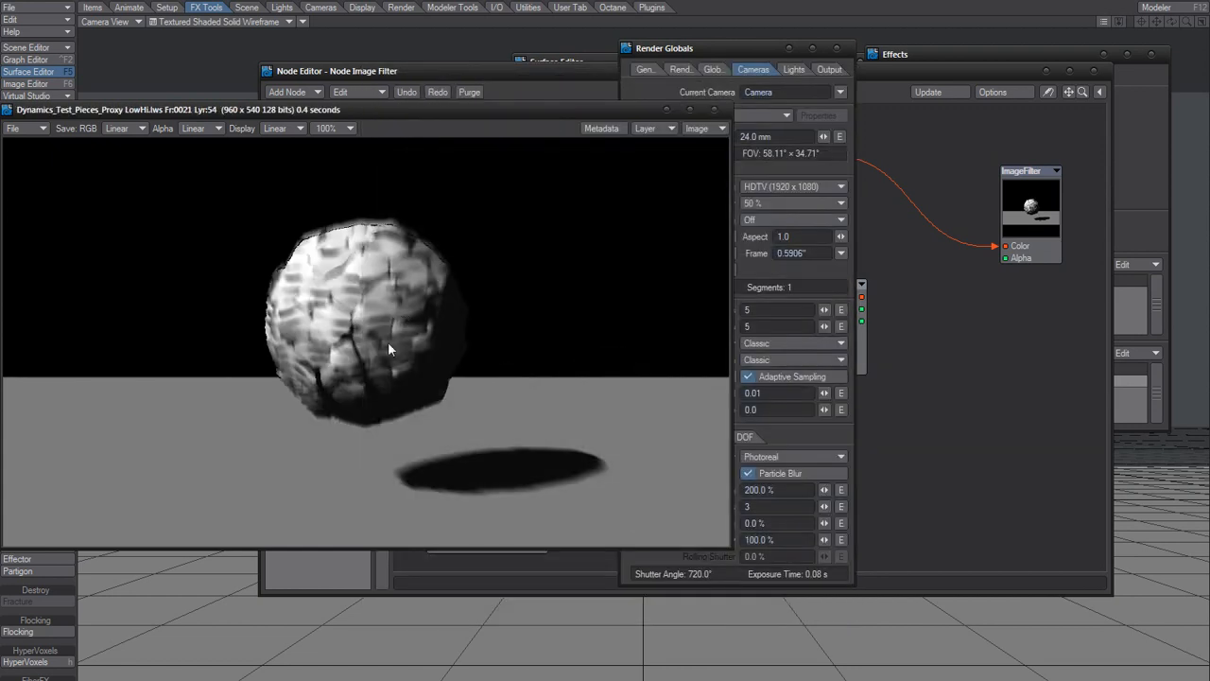
- Examine the motion-blurred ball's upper edge at 200% and check it against the filter's node network
{"action": "left_click", "coordinate": [333, 127]}
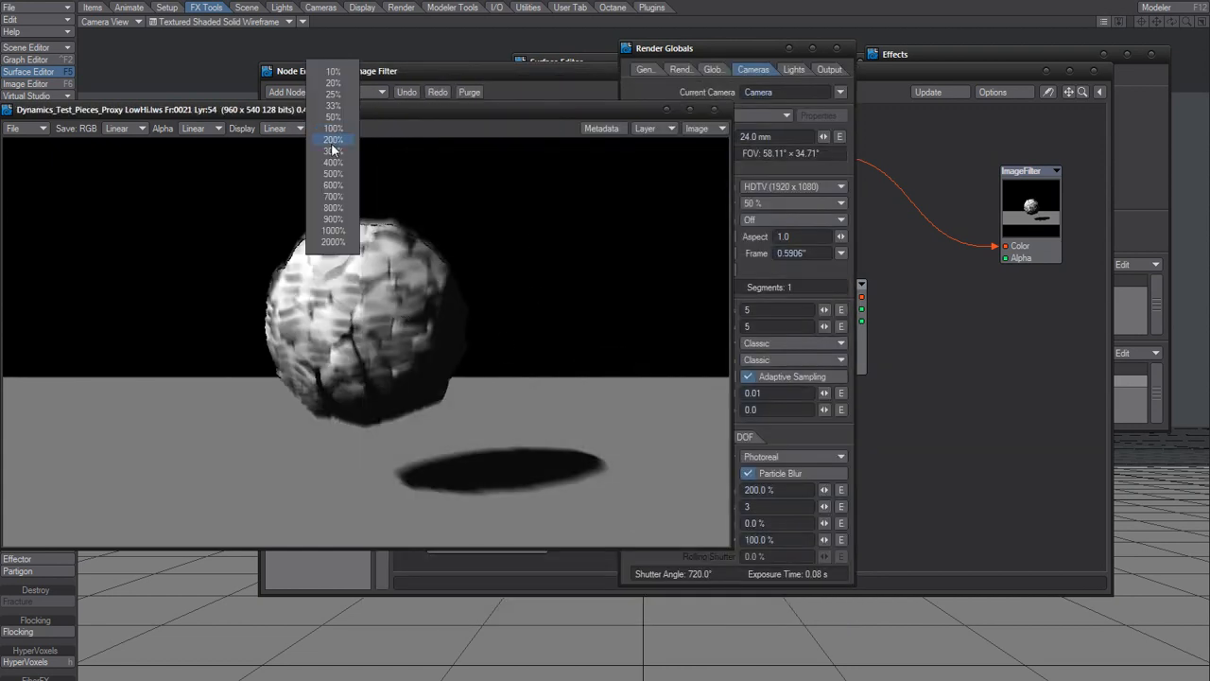
{"action": "left_click", "coordinate": [333, 140]}
{"action": "left_click_drag", "start_coordinate": [719, 286], "coordinate": [714, 256]}
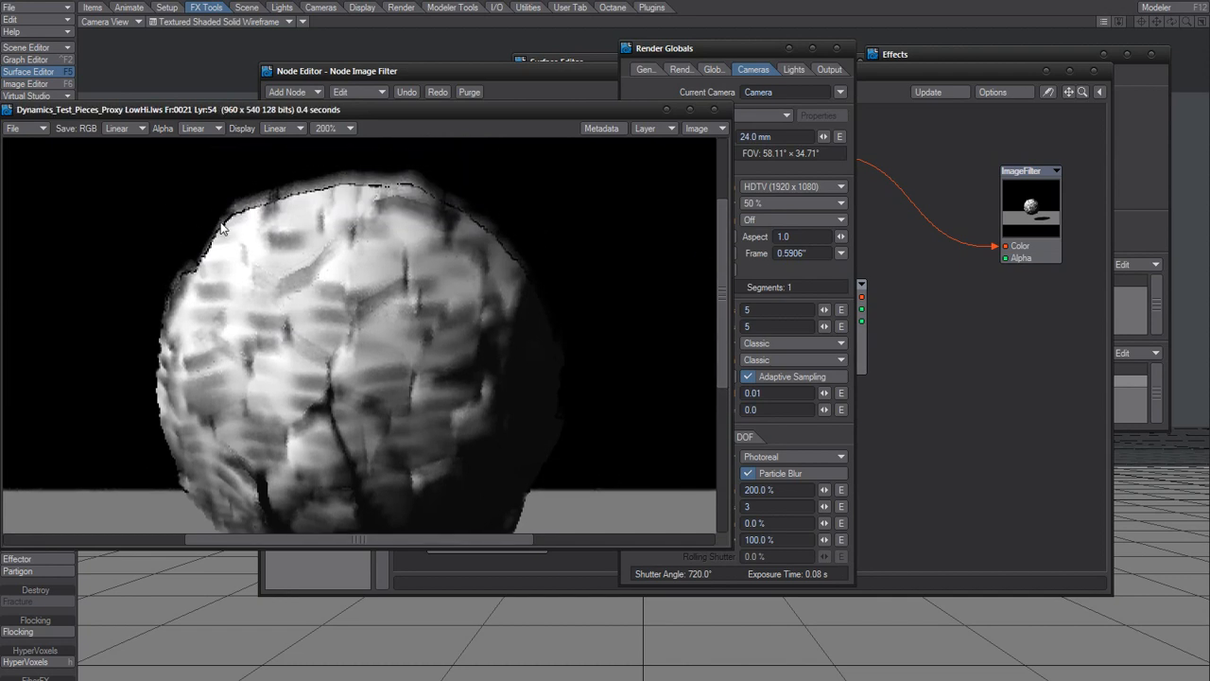
{"action": "left_click_drag", "start_coordinate": [195, 276], "coordinate": [340, 194]}
{"action": "left_click", "coordinate": [919, 305]}
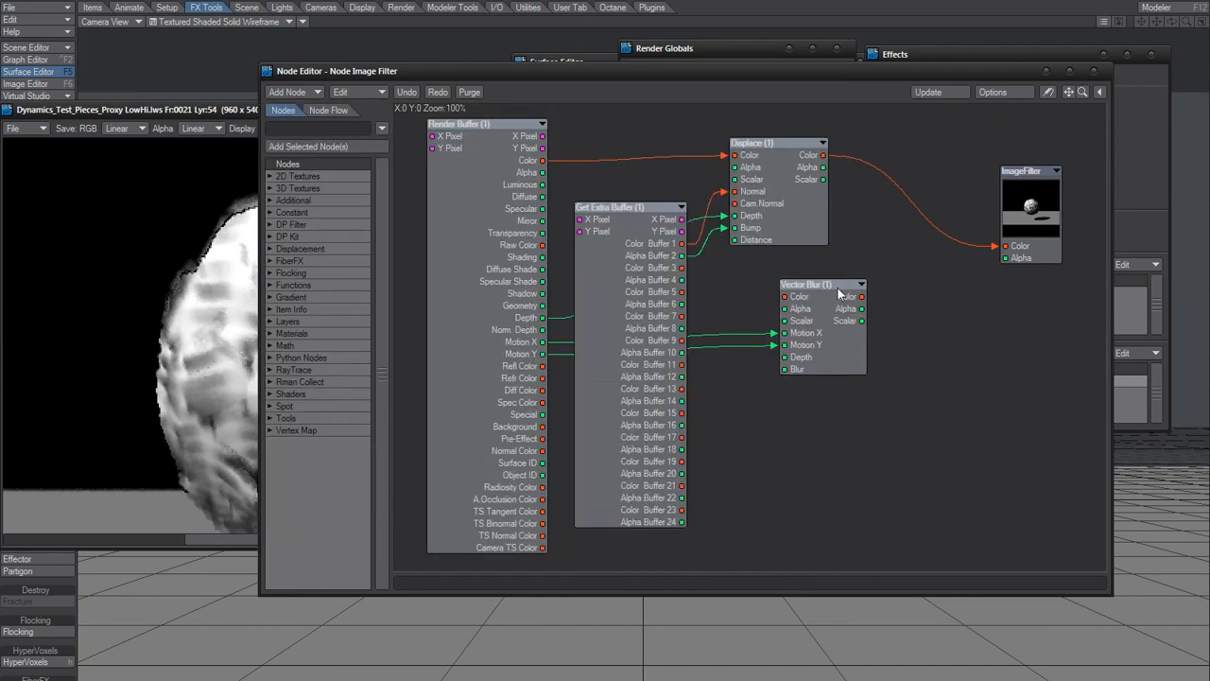
{"action": "left_click", "coordinate": [242, 281]}
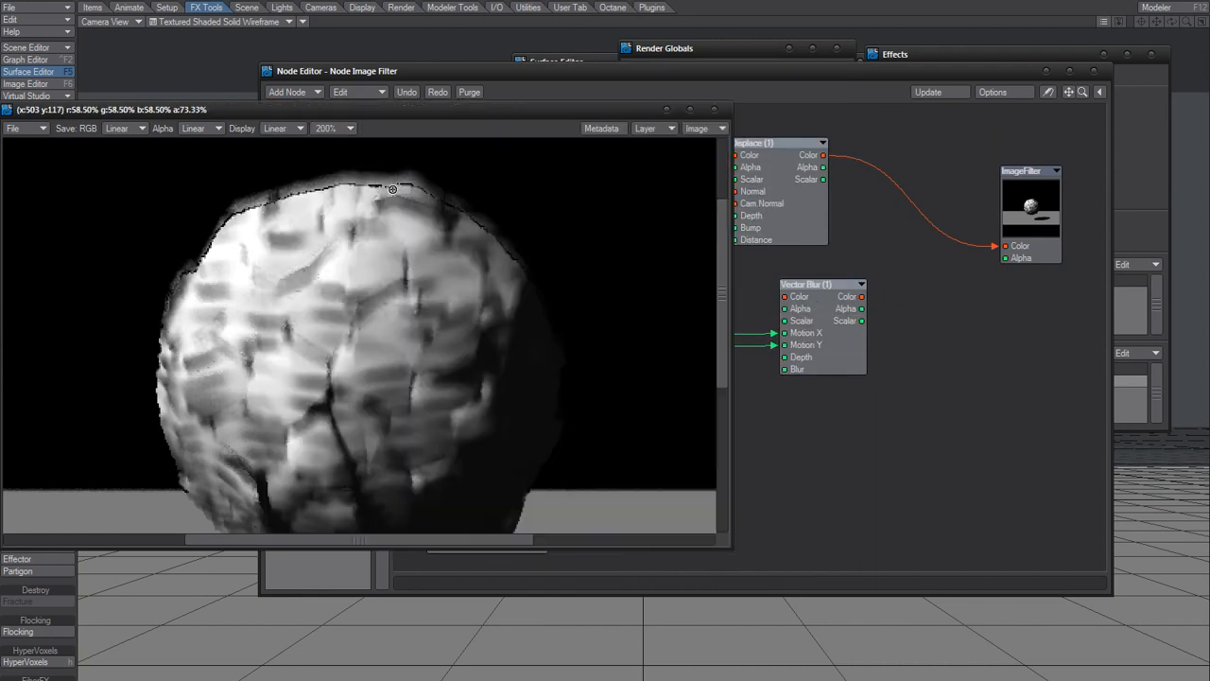
- Route the Displace node's Color through Vector Blur into the ImageFilter Color input, and place Vector Blur between the two nodes
{"action": "left_click", "coordinate": [858, 303]}
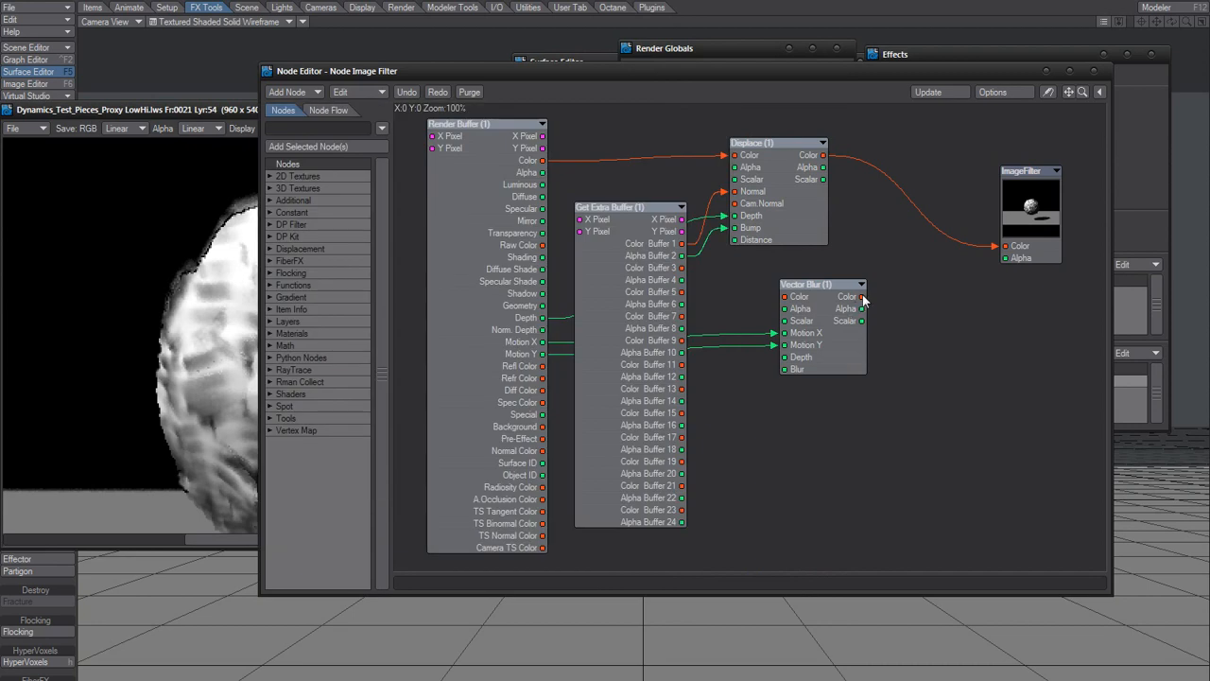
{"action": "left_click_drag", "start_coordinate": [862, 297], "coordinate": [979, 279]}
{"action": "left_click_drag", "start_coordinate": [824, 155], "coordinate": [784, 297]}
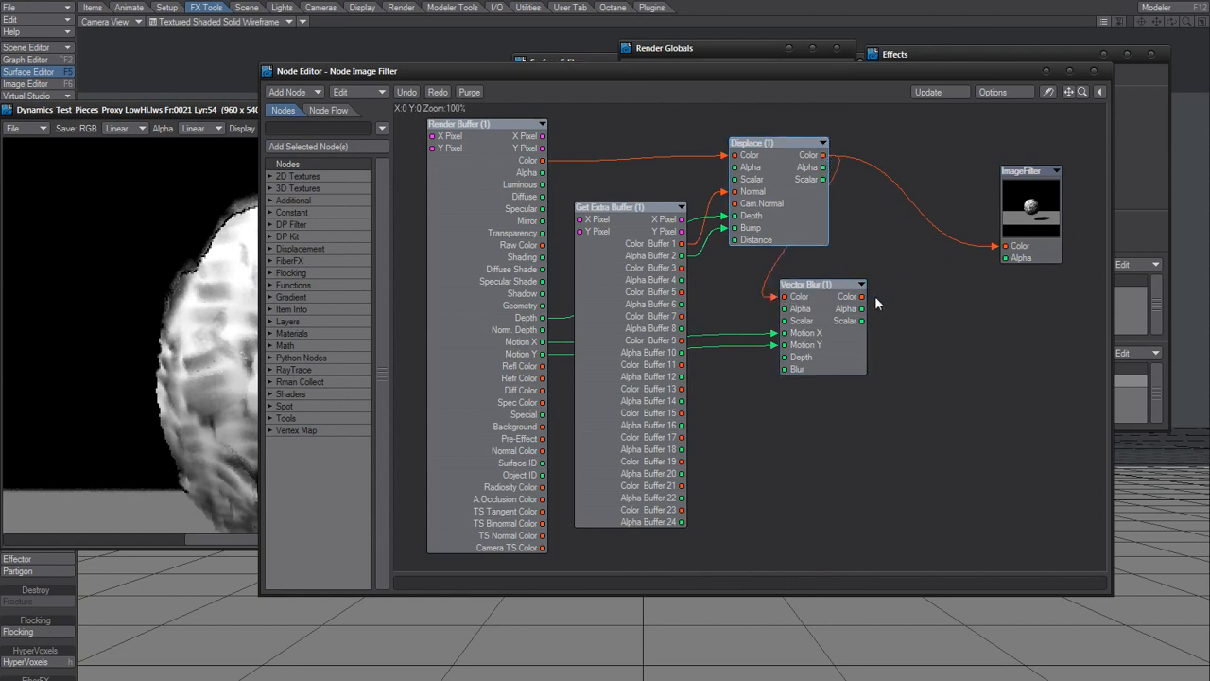
{"action": "left_click_drag", "start_coordinate": [862, 296], "coordinate": [1006, 247]}
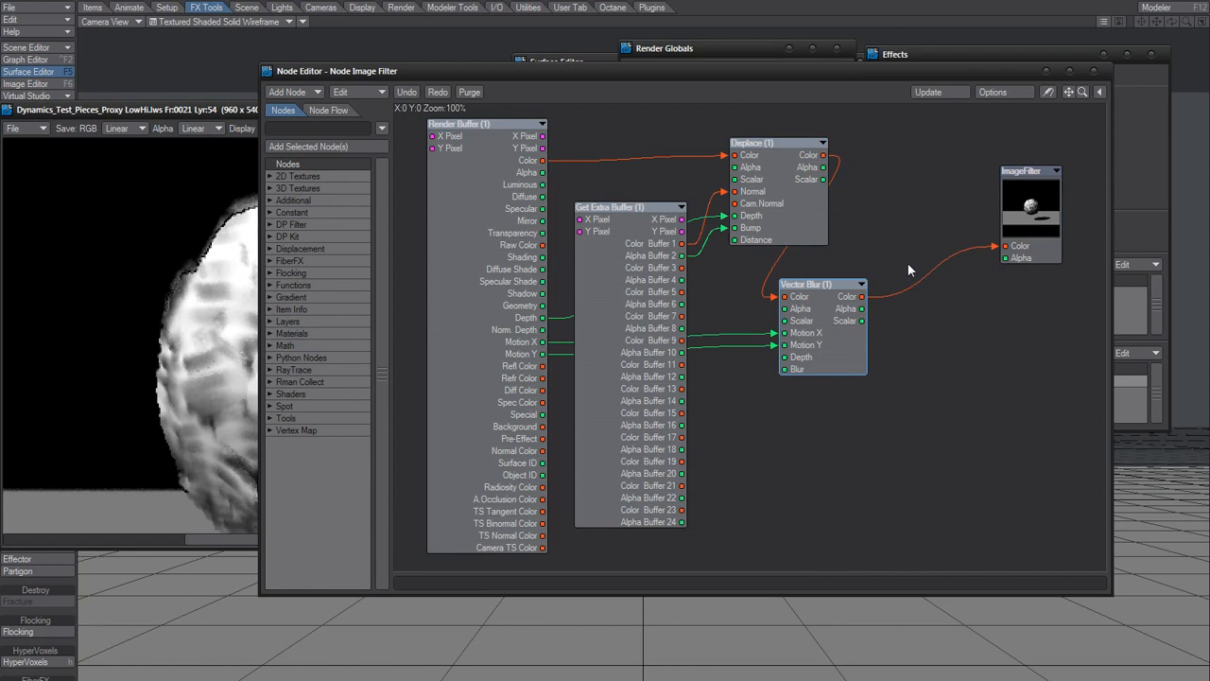
{"action": "left_click_drag", "start_coordinate": [803, 283], "coordinate": [876, 278]}
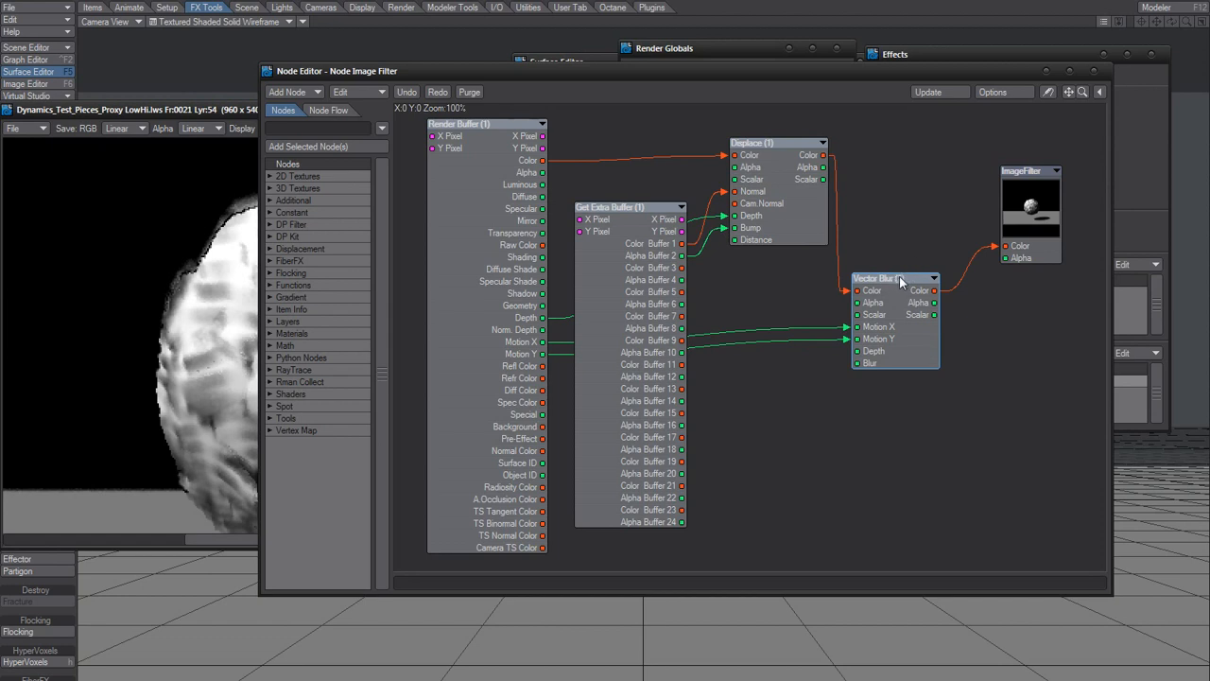
{"action": "left_click_drag", "start_coordinate": [901, 275], "coordinate": [935, 268]}
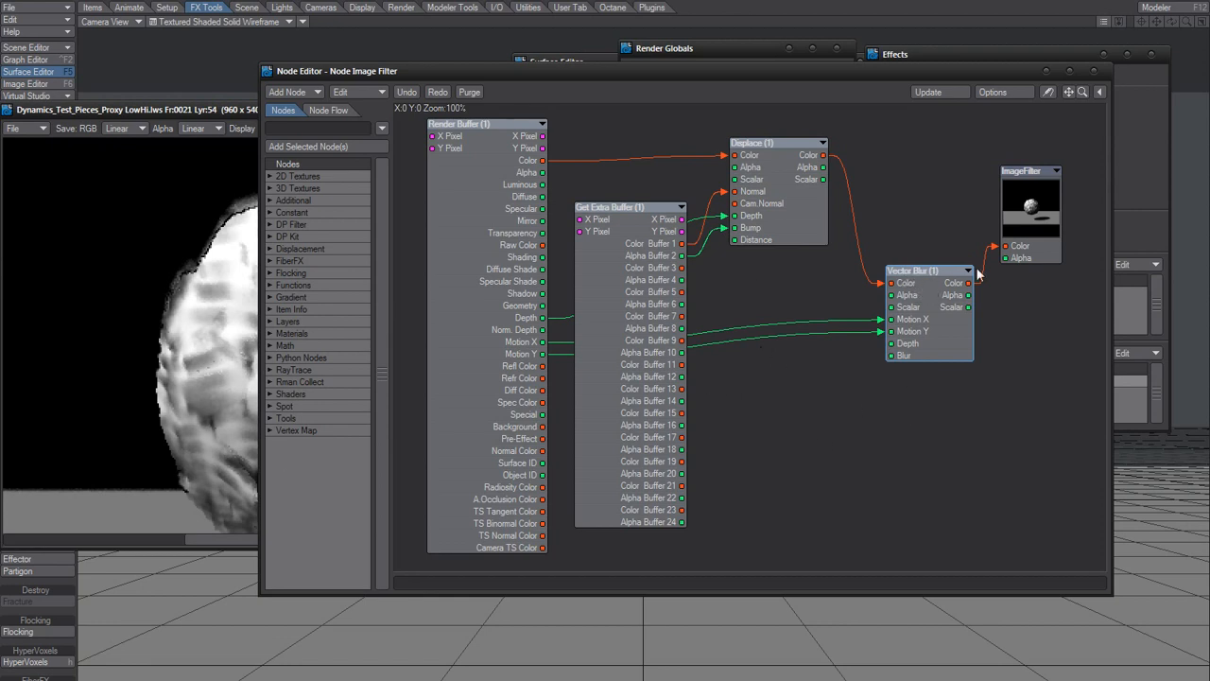
- Check the Motion X and Motion Y buffers in the ImageFilter node's settings, close them, and try rendering the frame
{"action": "double_click", "coordinate": [1029, 207]}
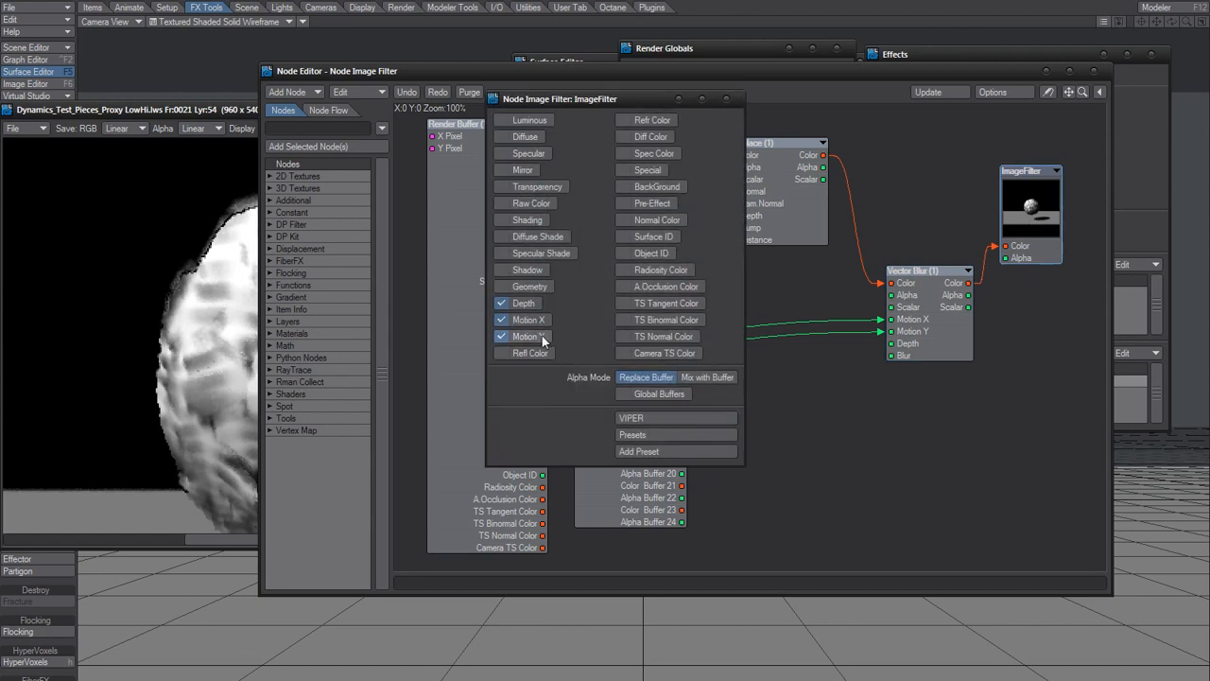
{"action": "left_click", "coordinate": [528, 320]}
{"action": "left_click", "coordinate": [726, 99]}
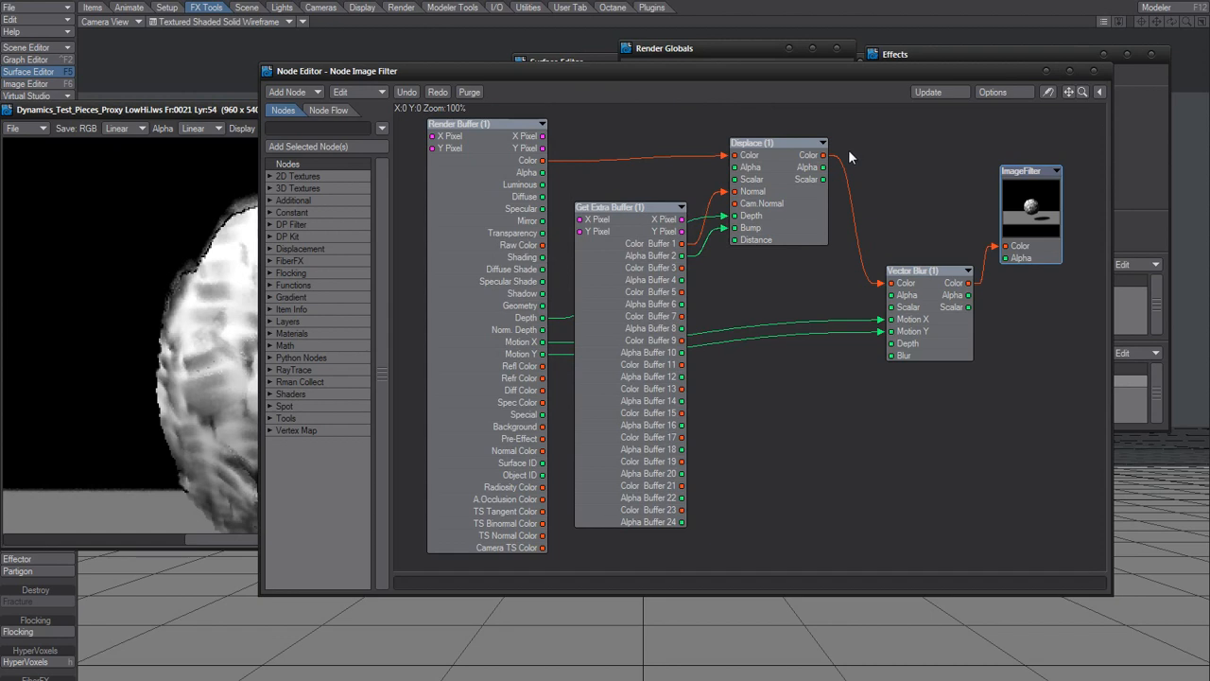
{"action": "key", "text": "F9"}
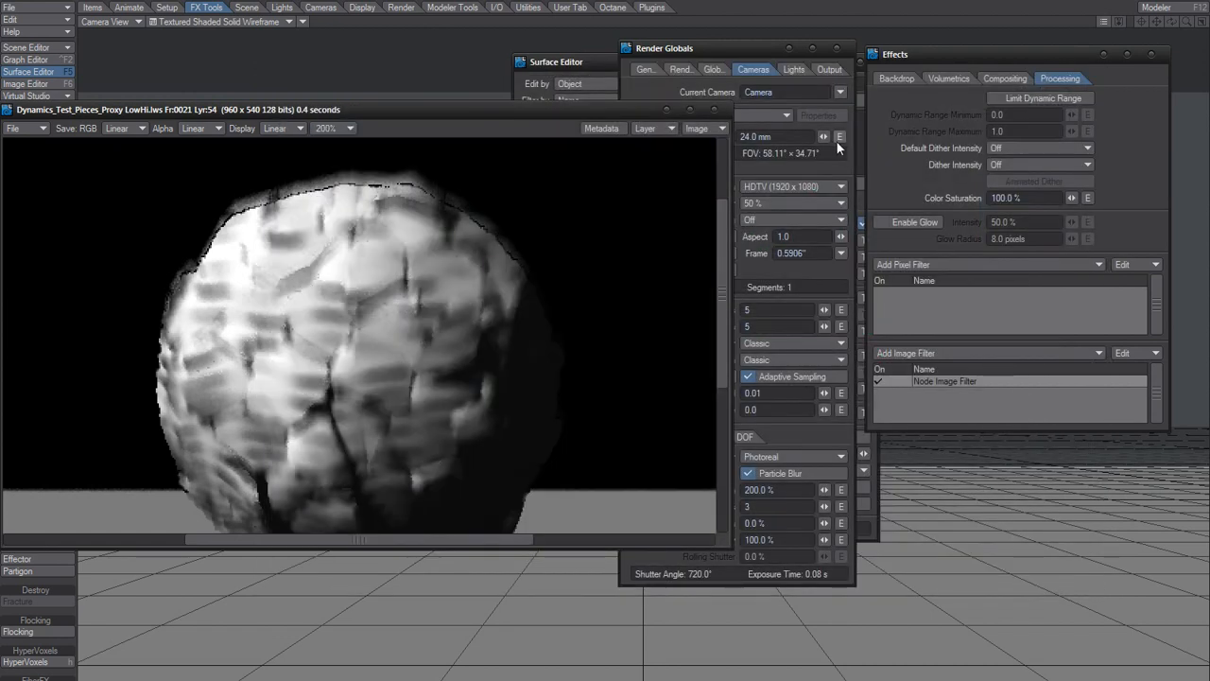
- Reopen the Node Image Filter's network and set the Vector Blur node's Quality to High
{"action": "double_click", "coordinate": [961, 383]}
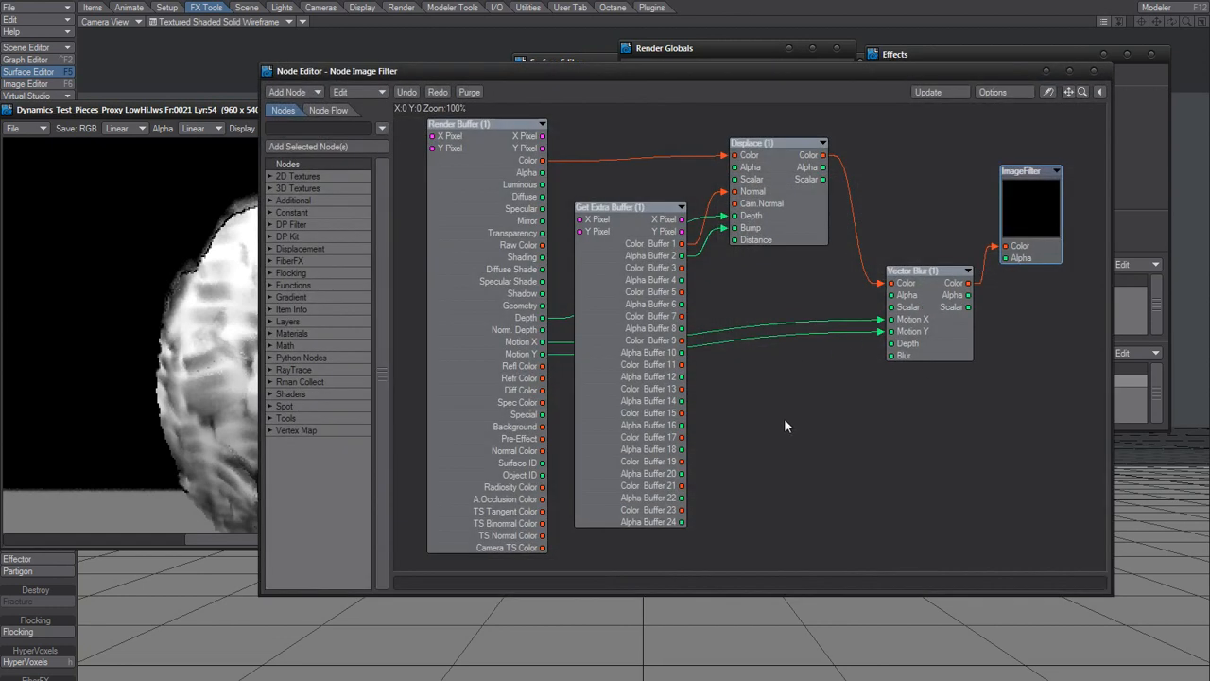
{"action": "double_click", "coordinate": [906, 340]}
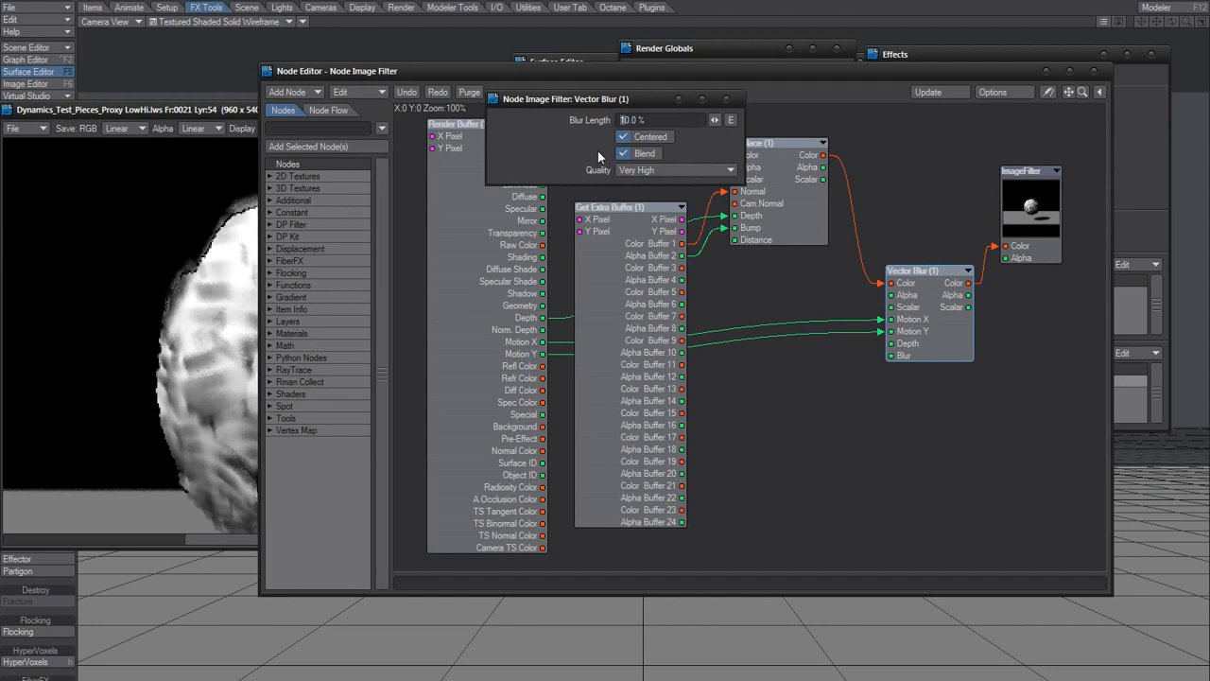
{"action": "left_click_drag", "start_coordinate": [630, 99], "coordinate": [655, 101]}
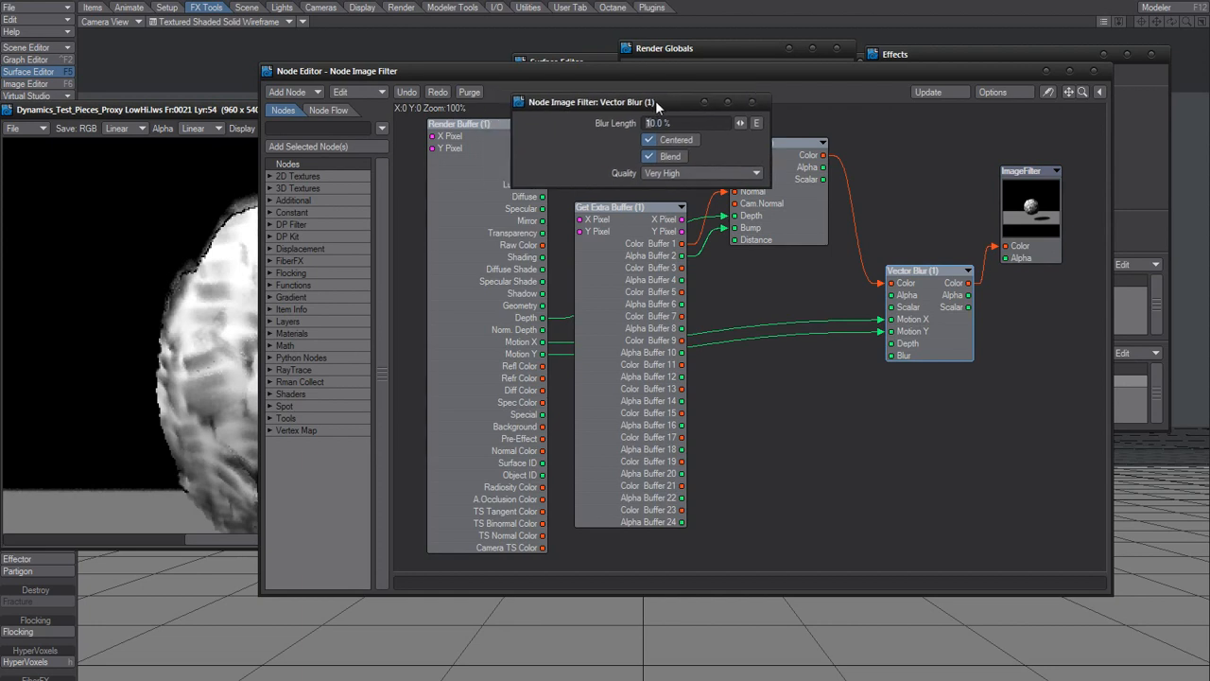
{"action": "left_click", "coordinate": [699, 173]}
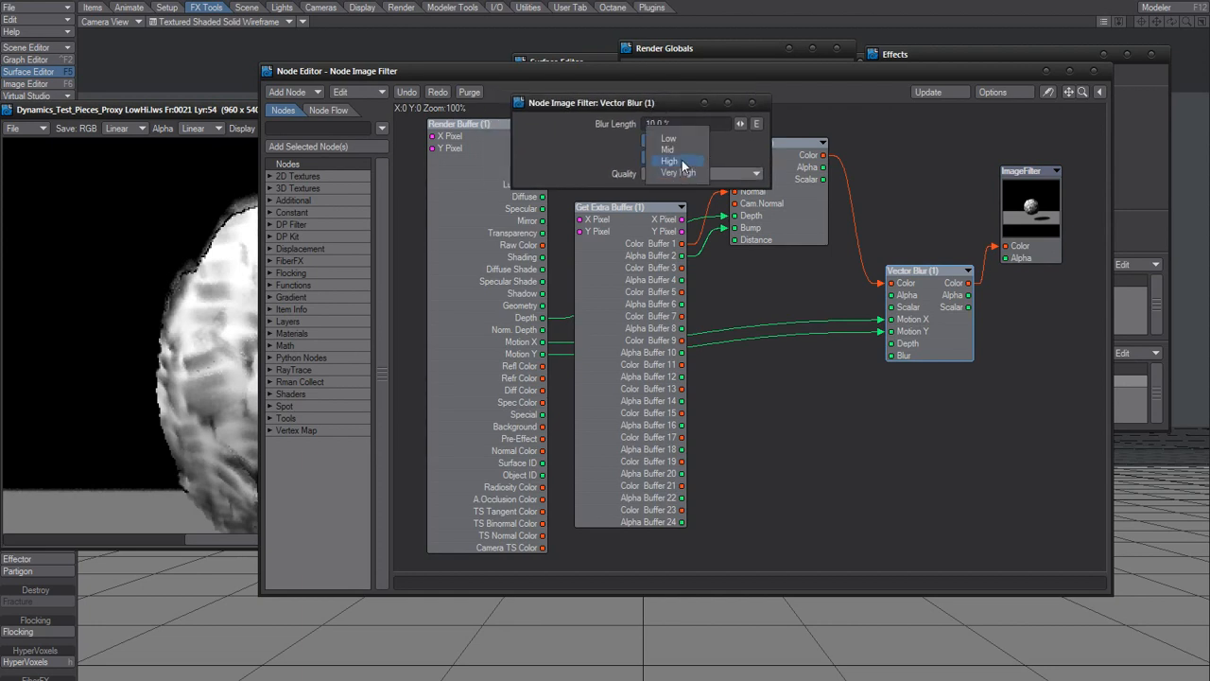
{"action": "left_click", "coordinate": [682, 162]}
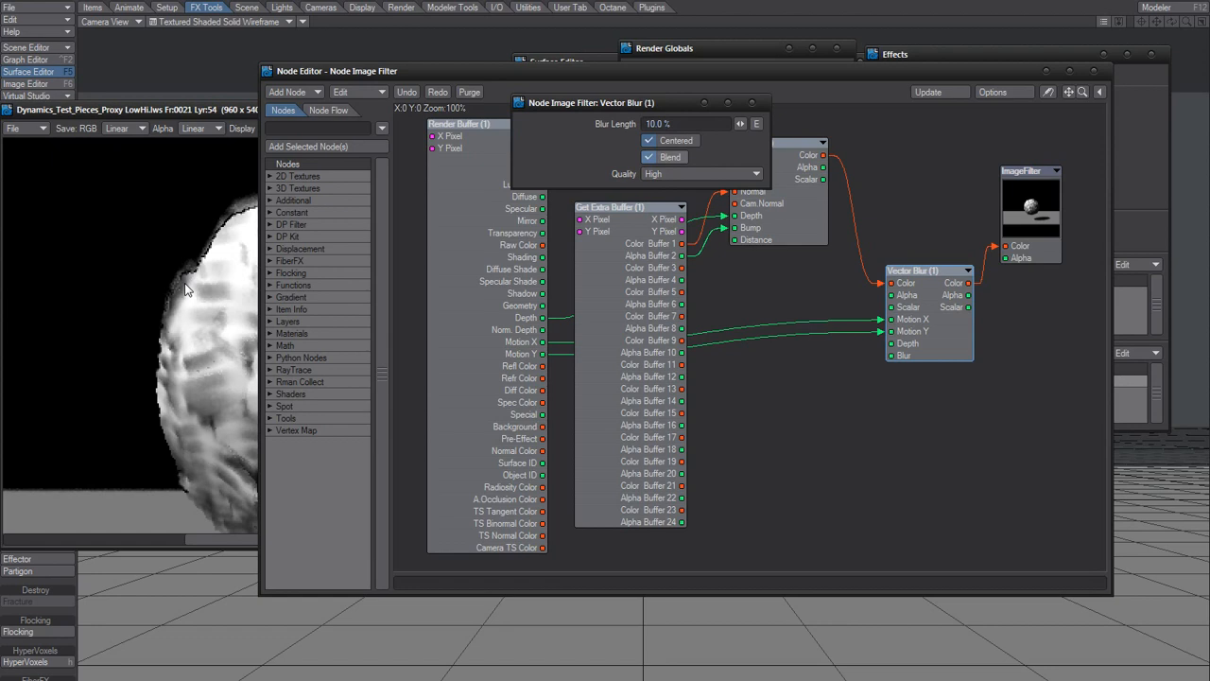
- Render the frame with the vector blur and flip between it and the previous render to compare the ball's edge
{"action": "key", "text": "F9"}
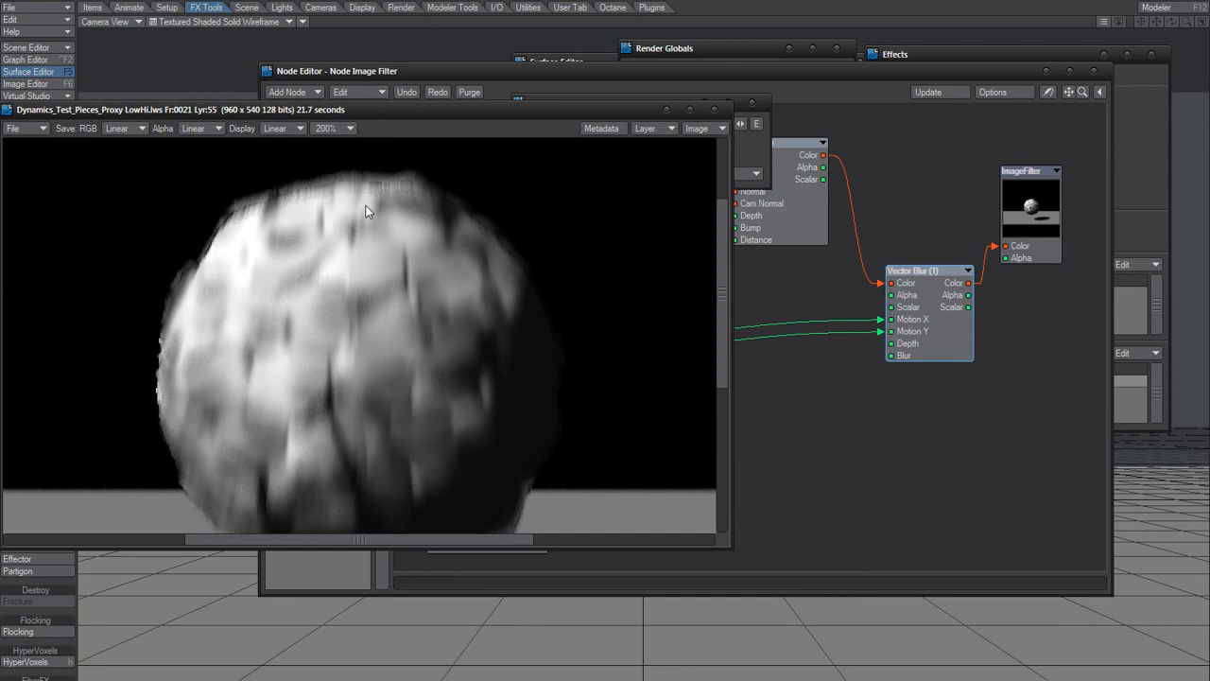
{"action": "key", "text": "Down"}
{"action": "key", "text": "Up"}
{"action": "key", "text": "Down"}
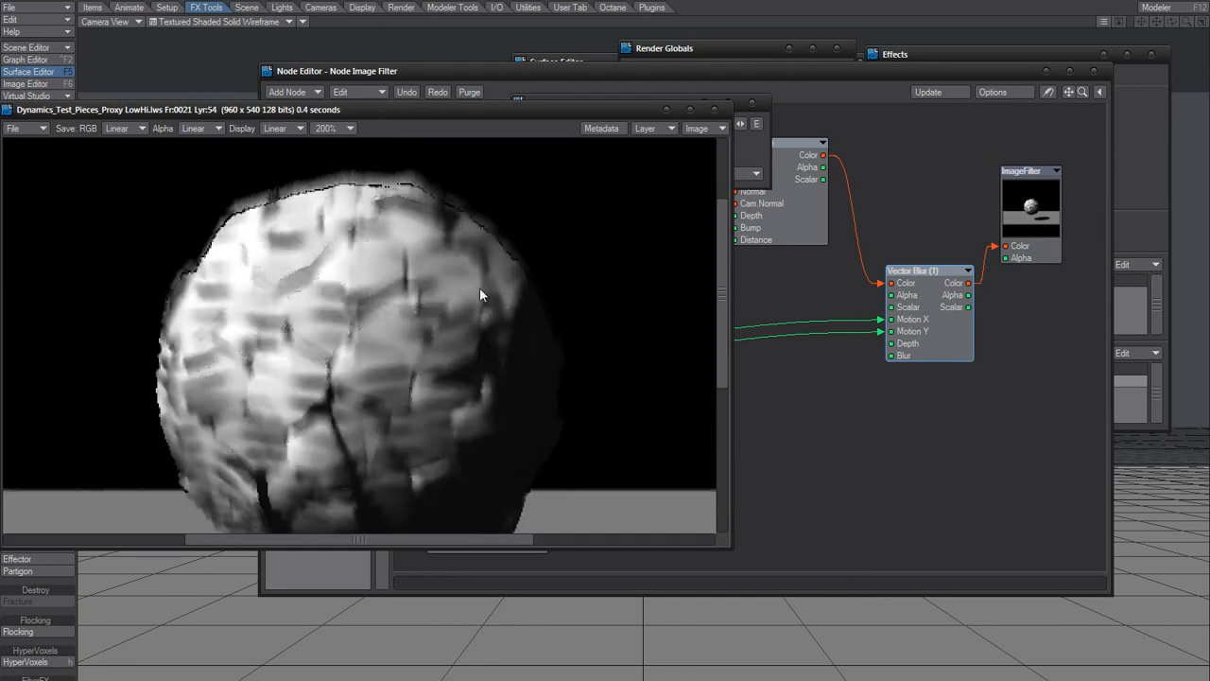
- Compare the render without vector blur against the 21.7-second blurred render by switching repeatedly between the two images
{"action": "key", "text": "Up"}
{"action": "key", "text": "Down"}
{"action": "key", "text": "Up"}
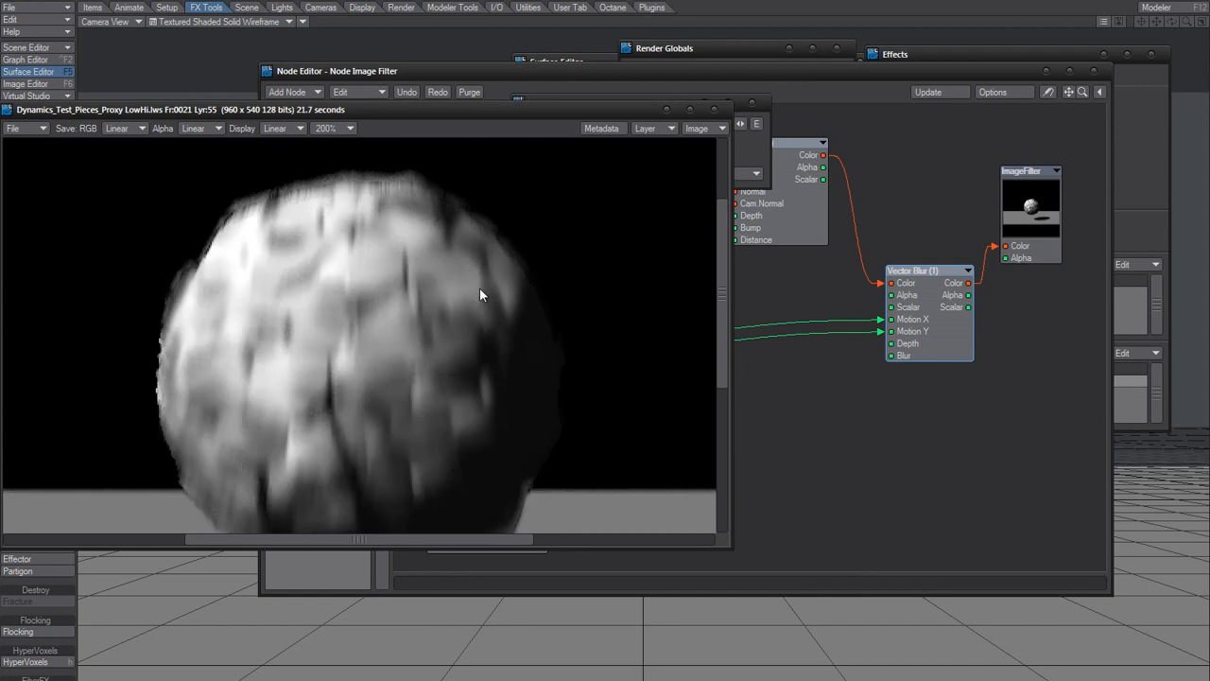
{"action": "key", "text": "Down"}
{"action": "key", "text": "Up"}
- Bring the Effects and Render Globals settings forward and check the camera's Motion Blur Passes
{"action": "left_click", "coordinate": [1140, 222]}
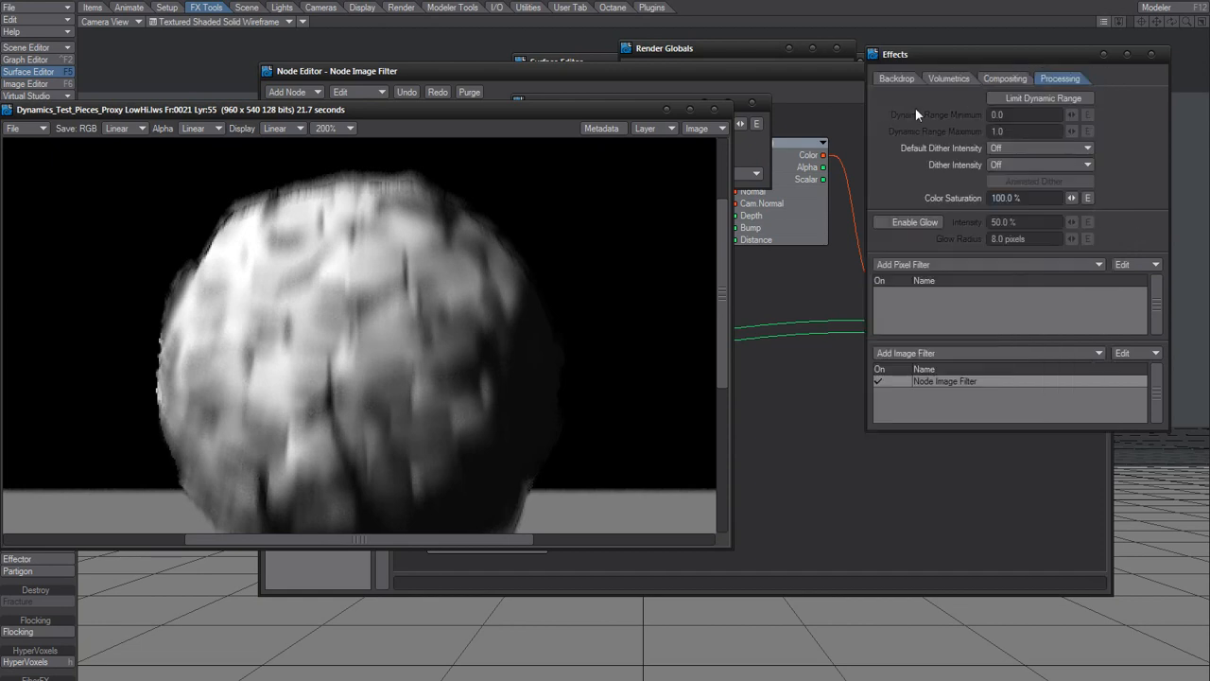
{"action": "left_click", "coordinate": [679, 52]}
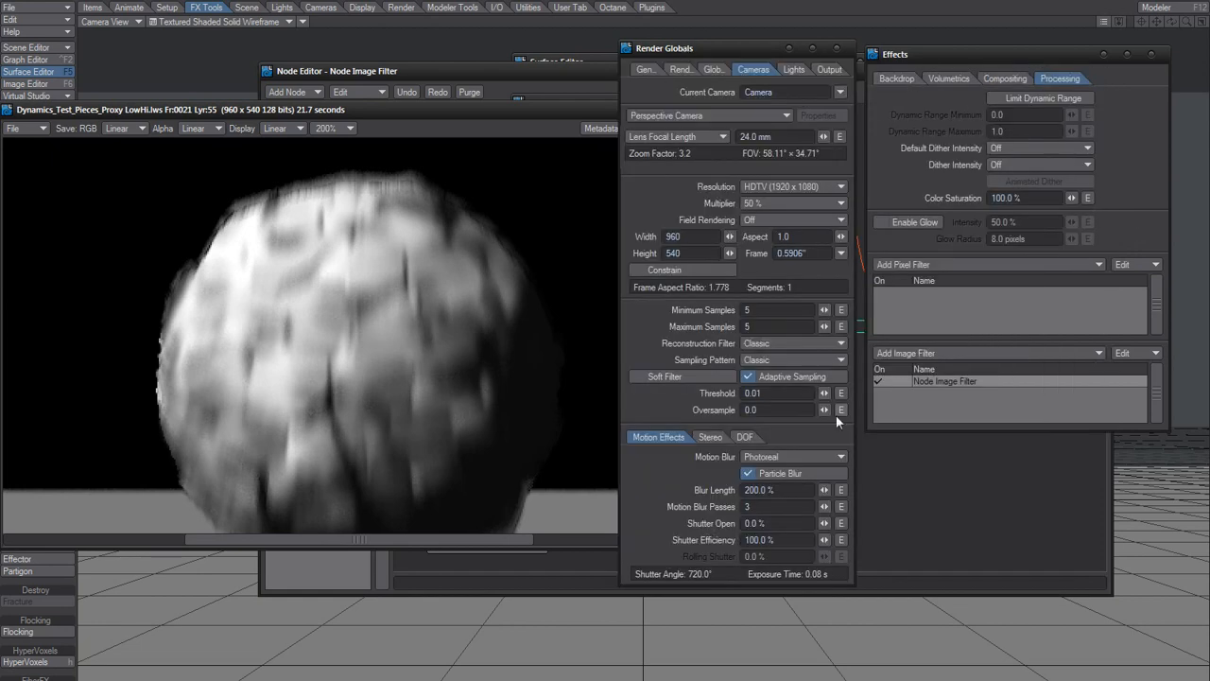
{"action": "left_click", "coordinate": [763, 507]}
- Reopen the Node Image Filter's network, set the Vector Blur node's Blur Length to 20%, and render the frame
{"action": "double_click", "coordinate": [958, 377]}
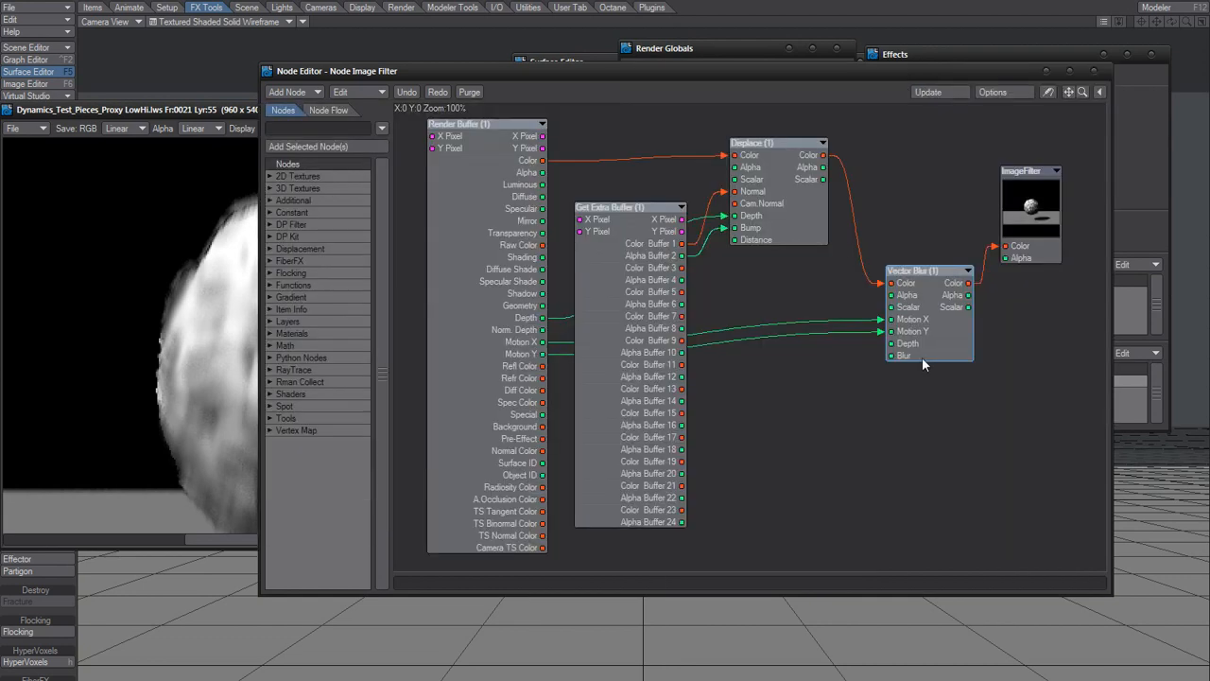
{"action": "double_click", "coordinate": [922, 269]}
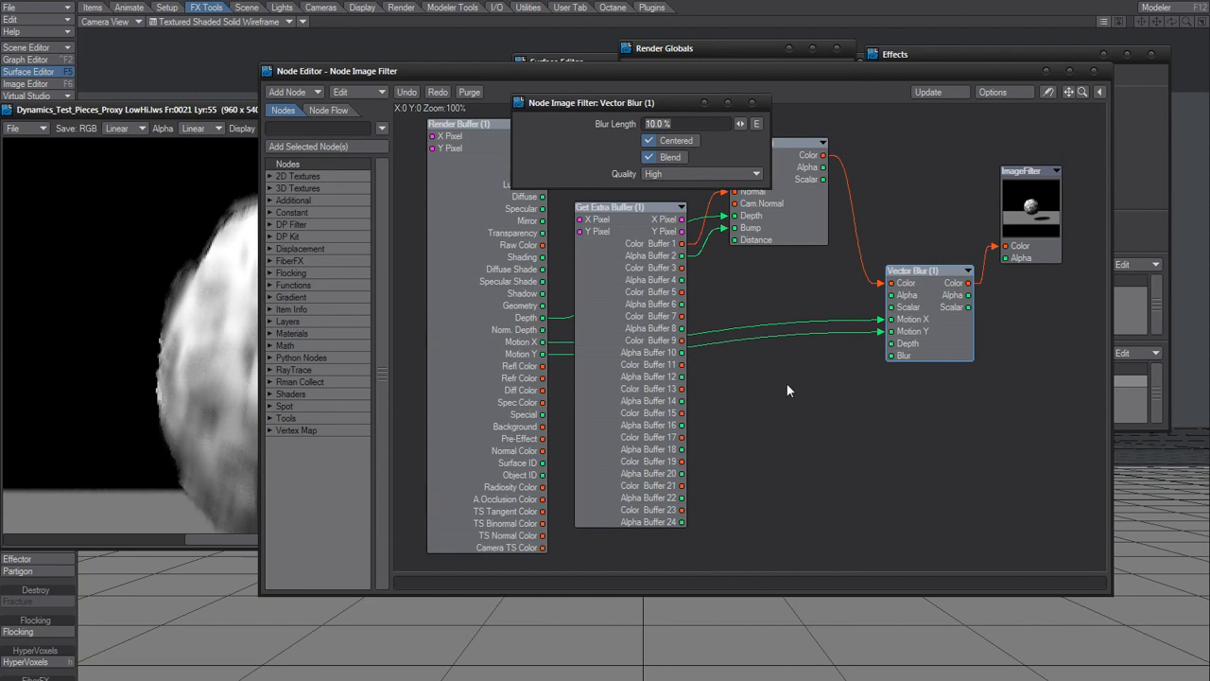
{"action": "type", "text": "20"}
{"action": "key", "text": "Return"}
{"action": "left_click", "coordinate": [206, 335]}
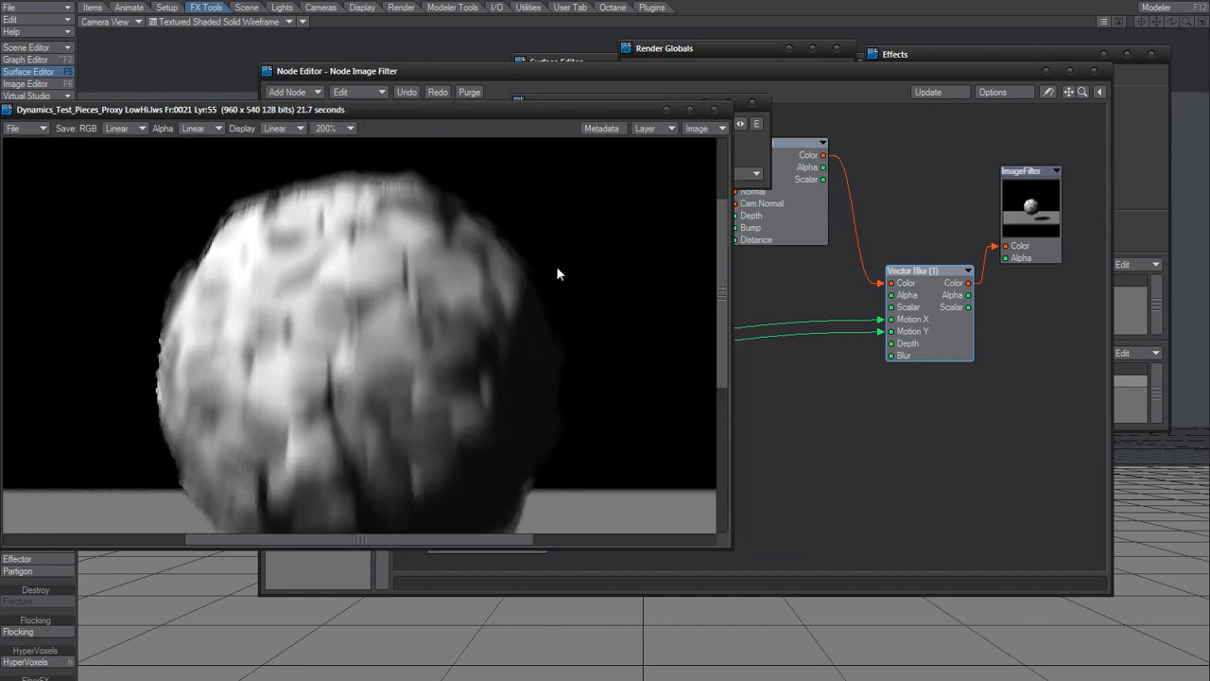
{"action": "key", "text": "F9"}
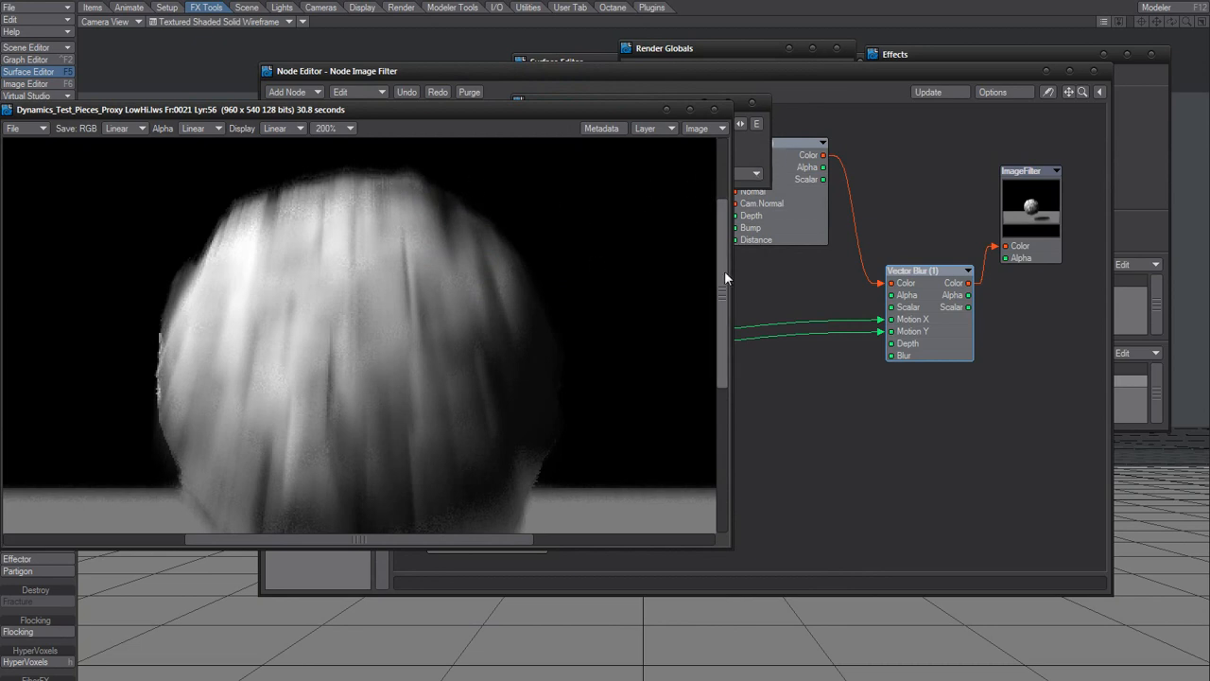
{"action": "mouse_move", "coordinate": [724, 271]}
{"action": "left_mouse_down"}
{"action": "mouse_move", "coordinate": [714, 344]}
{"action": "mouse_move", "coordinate": [718, 261]}
{"action": "left_mouse_up"}
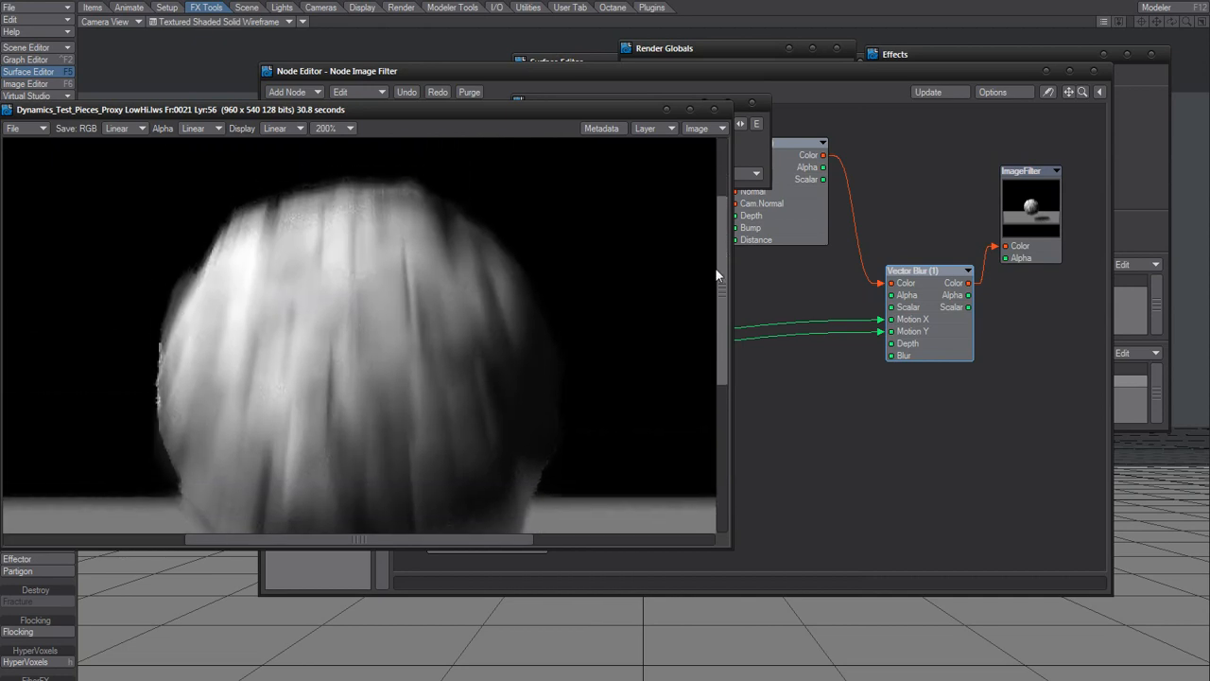
- Reduce the Vector Blur node's Blur Length to 5% and render the frame again
{"action": "left_click", "coordinate": [751, 148]}
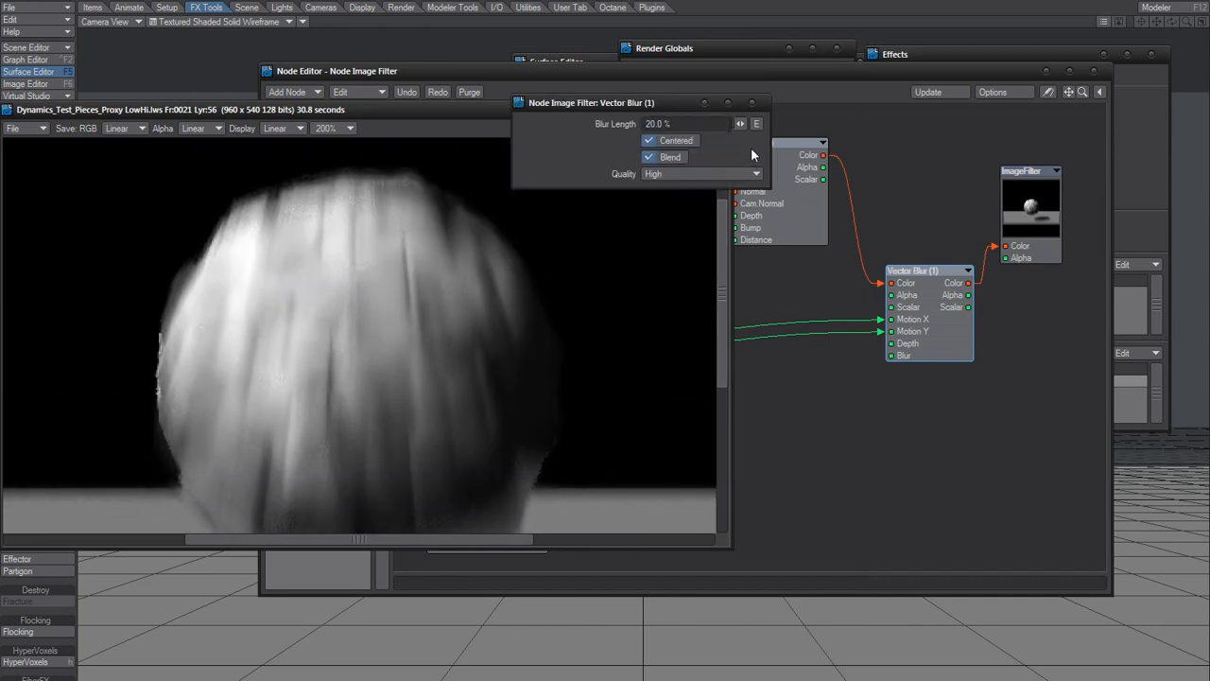
{"action": "left_click", "coordinate": [673, 124]}
{"action": "type", "text": "5"}
{"action": "key", "text": "Return"}
{"action": "key", "text": "F9"}
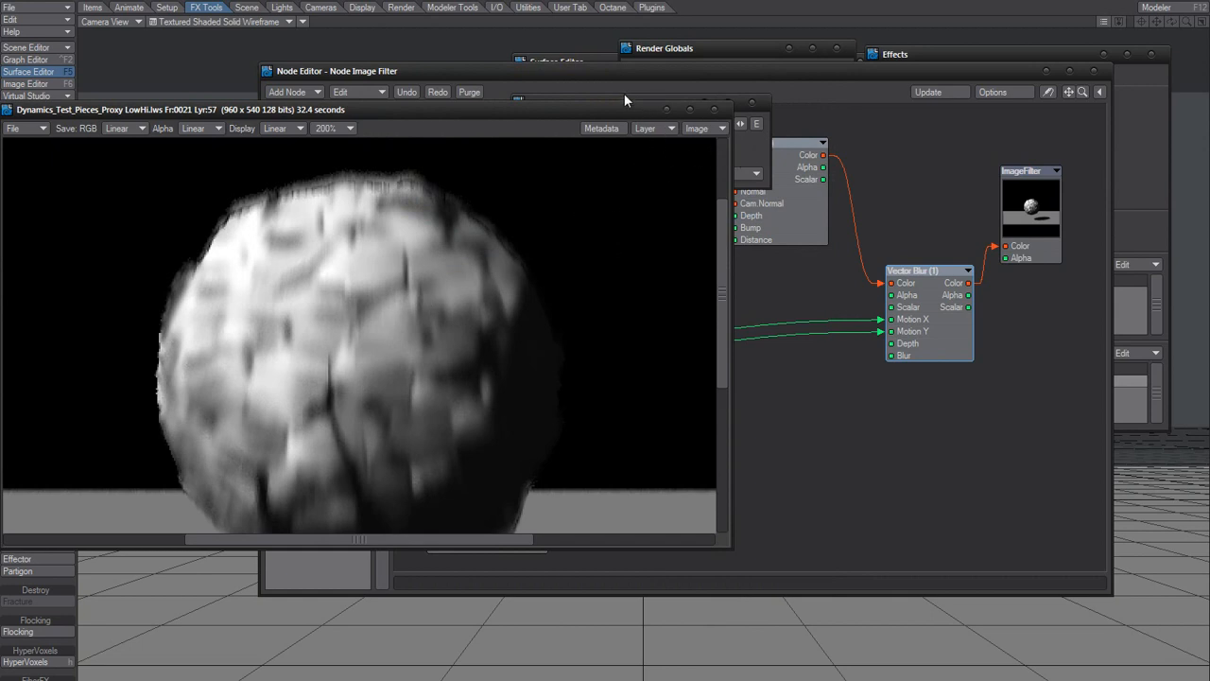
- Set the Vector Blur node's Blur Length to 12% and render the frame
{"action": "left_click", "coordinate": [746, 144]}
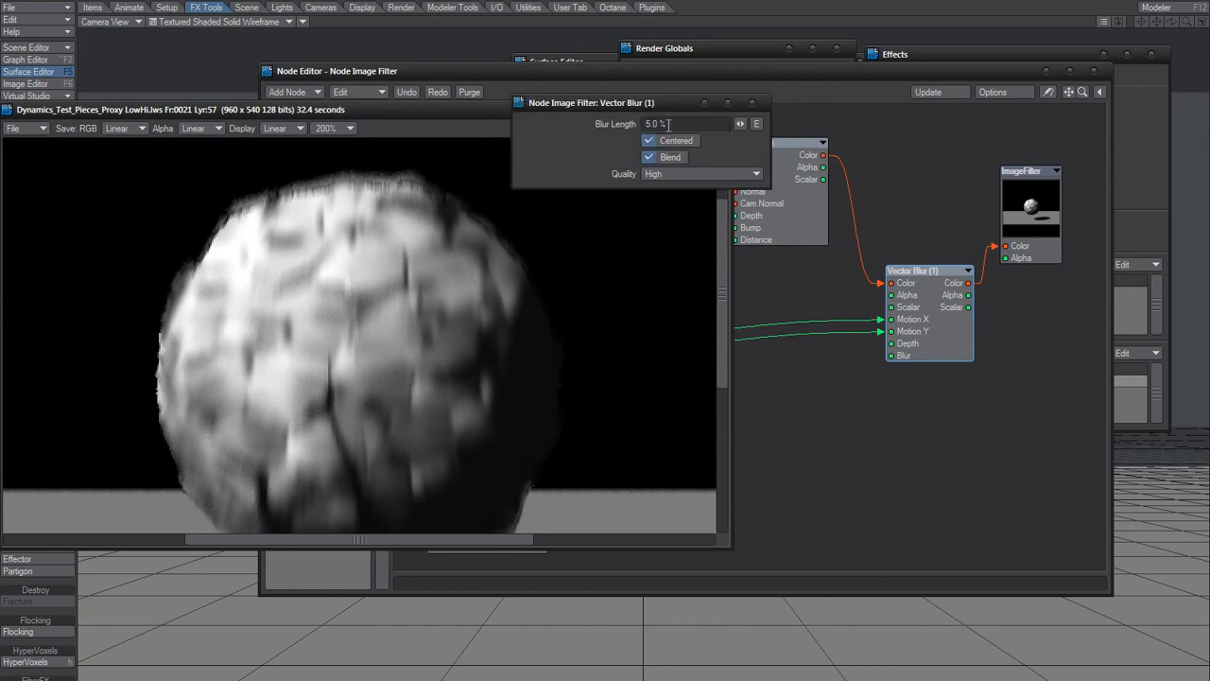
{"action": "type", "text": "12"}
{"action": "key", "text": "Return"}
{"action": "key", "text": "F9"}
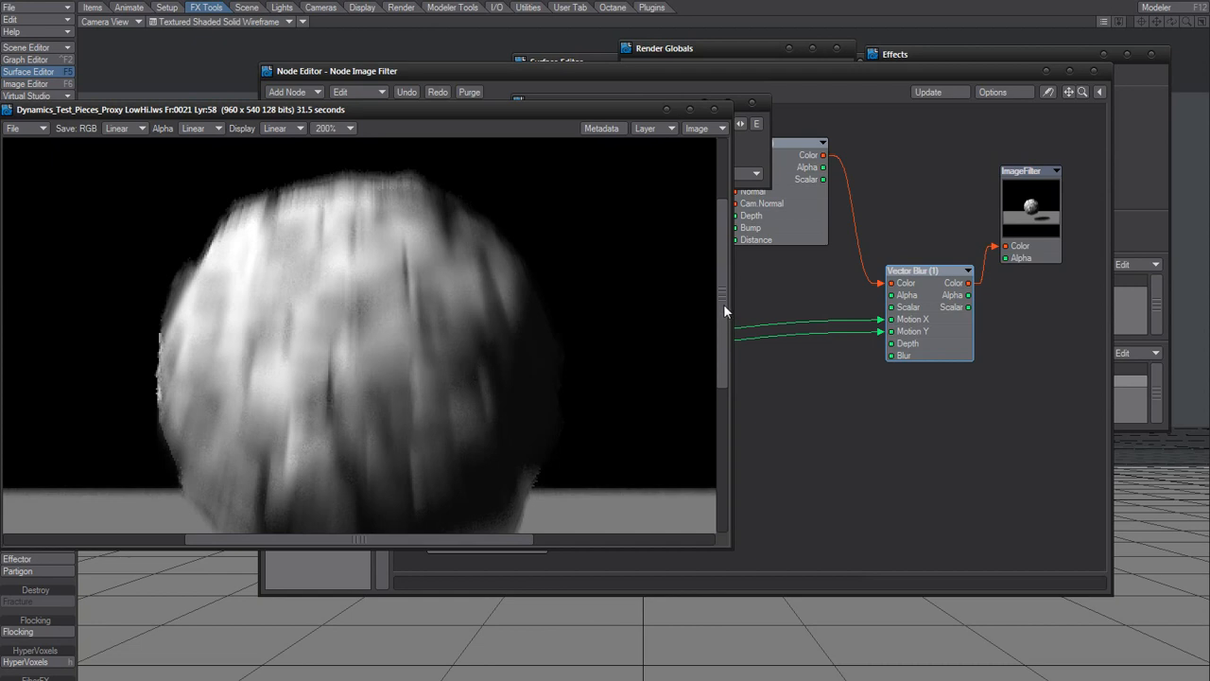
- Inspect the lower part of the rendered ball and its shadow, and set the render display's zoom to 100%
{"action": "left_click_drag", "start_coordinate": [723, 299], "coordinate": [723, 387]}
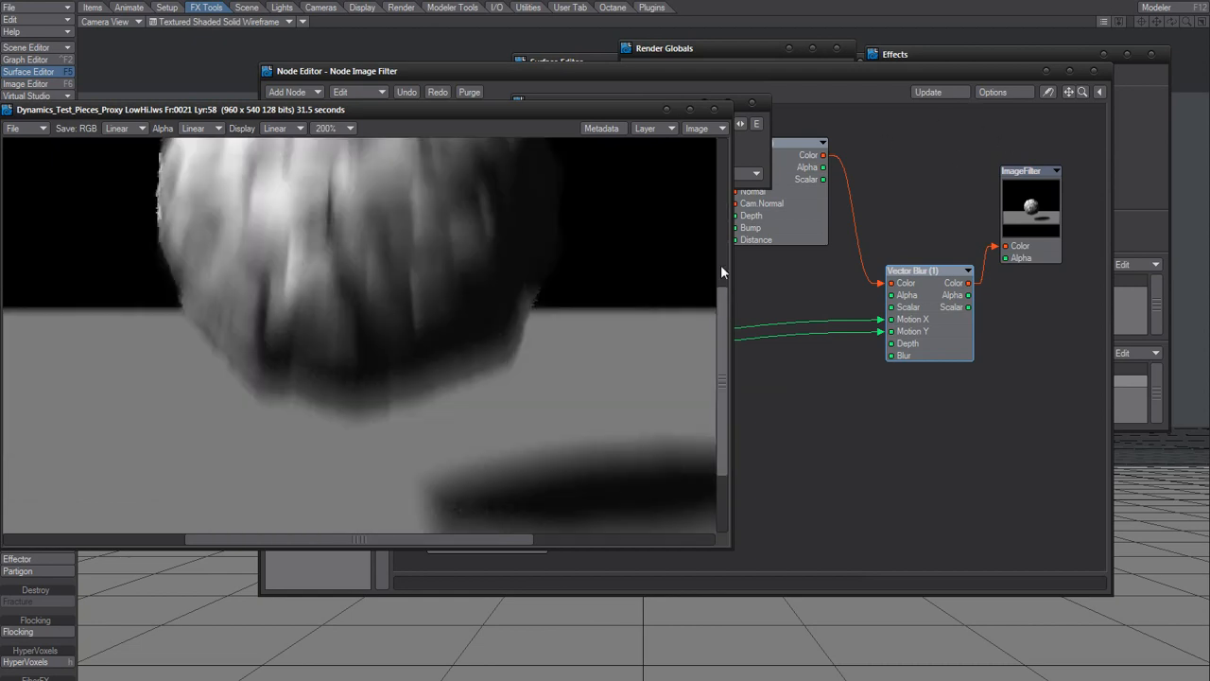
{"action": "left_click_drag", "start_coordinate": [721, 294], "coordinate": [721, 275]}
{"action": "left_click", "coordinate": [326, 127]}
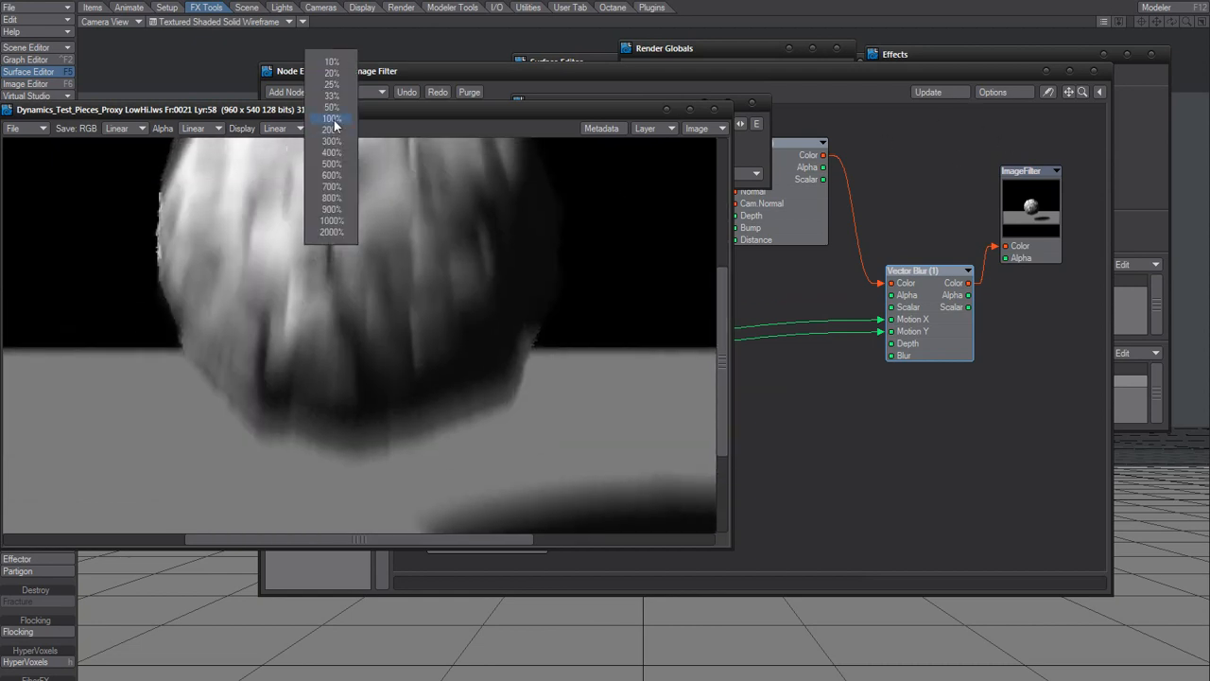
{"action": "left_click", "coordinate": [336, 130]}
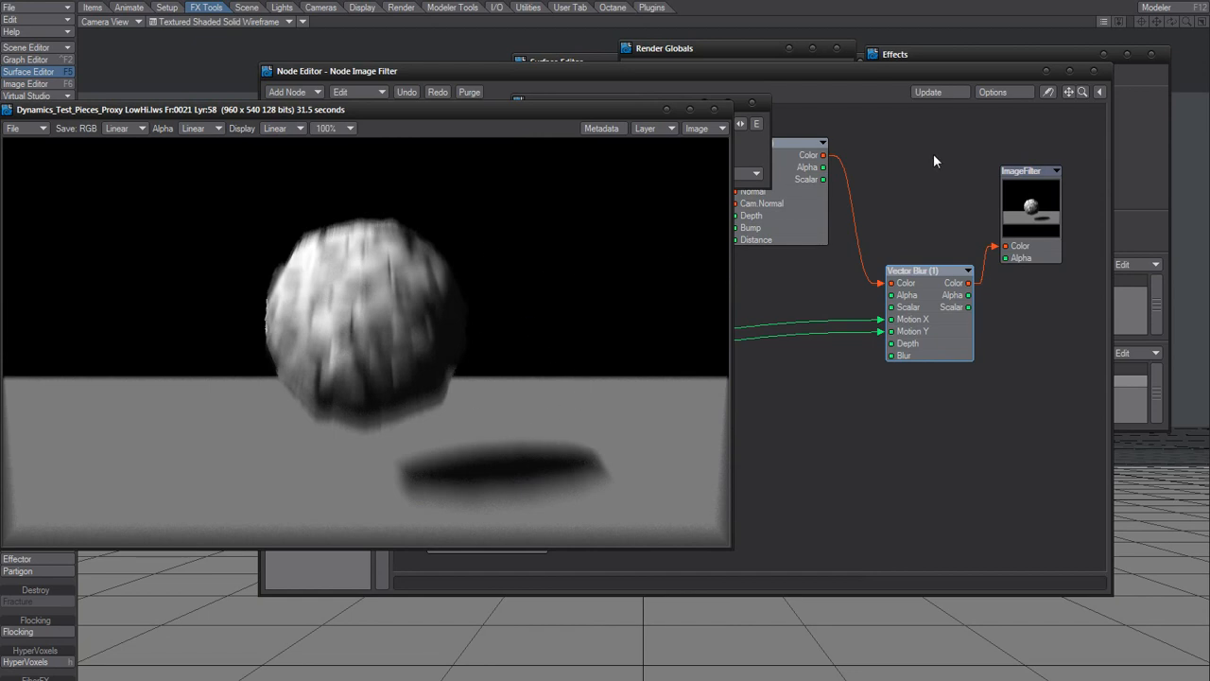
- Close the Vector Blur, Node Editor, Render Globals, Effects and Surface Editor windows, and move the render window over the middle of the viewport
{"action": "left_click", "coordinate": [754, 101]}
{"action": "left_click", "coordinate": [1096, 72]}
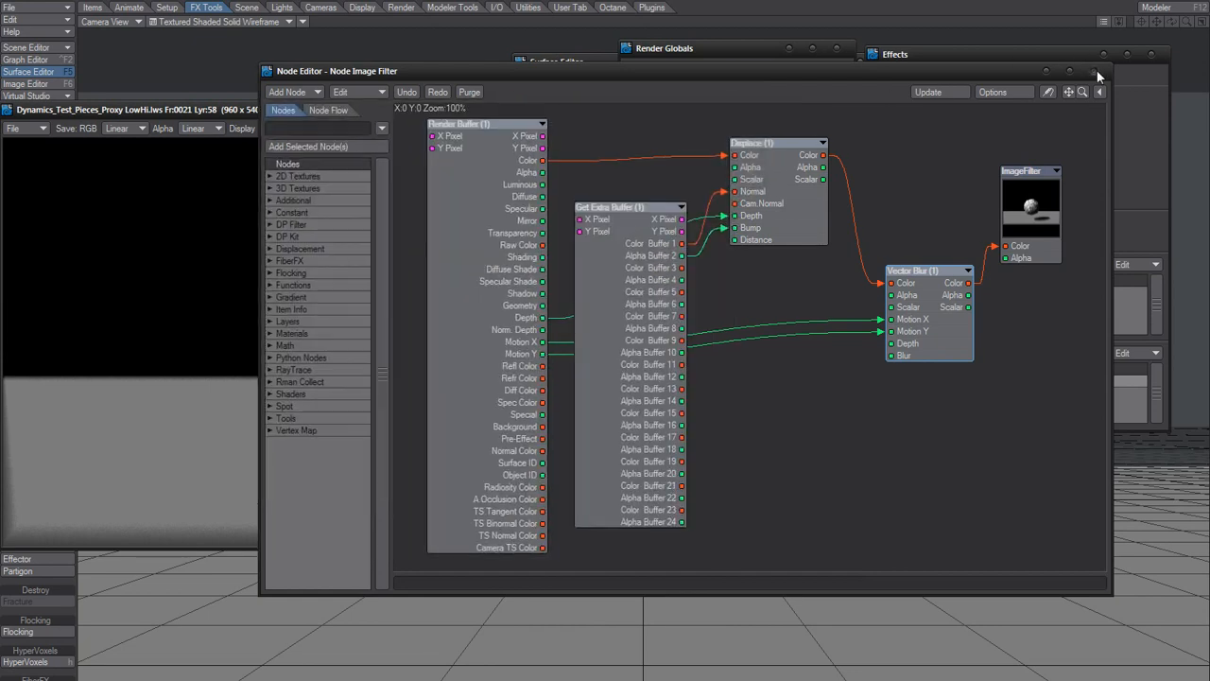
{"action": "left_click", "coordinate": [837, 46]}
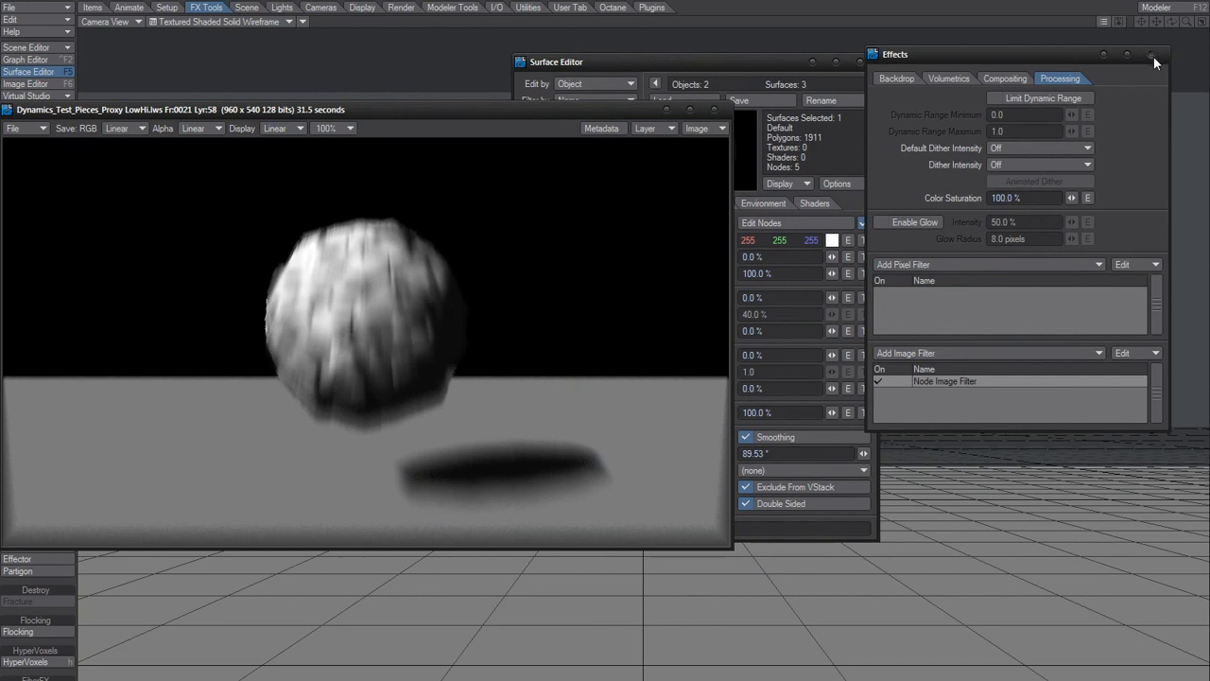
{"action": "left_click", "coordinate": [1152, 55]}
{"action": "left_click", "coordinate": [857, 61]}
{"action": "left_click_drag", "start_coordinate": [518, 109], "coordinate": [659, 112]}
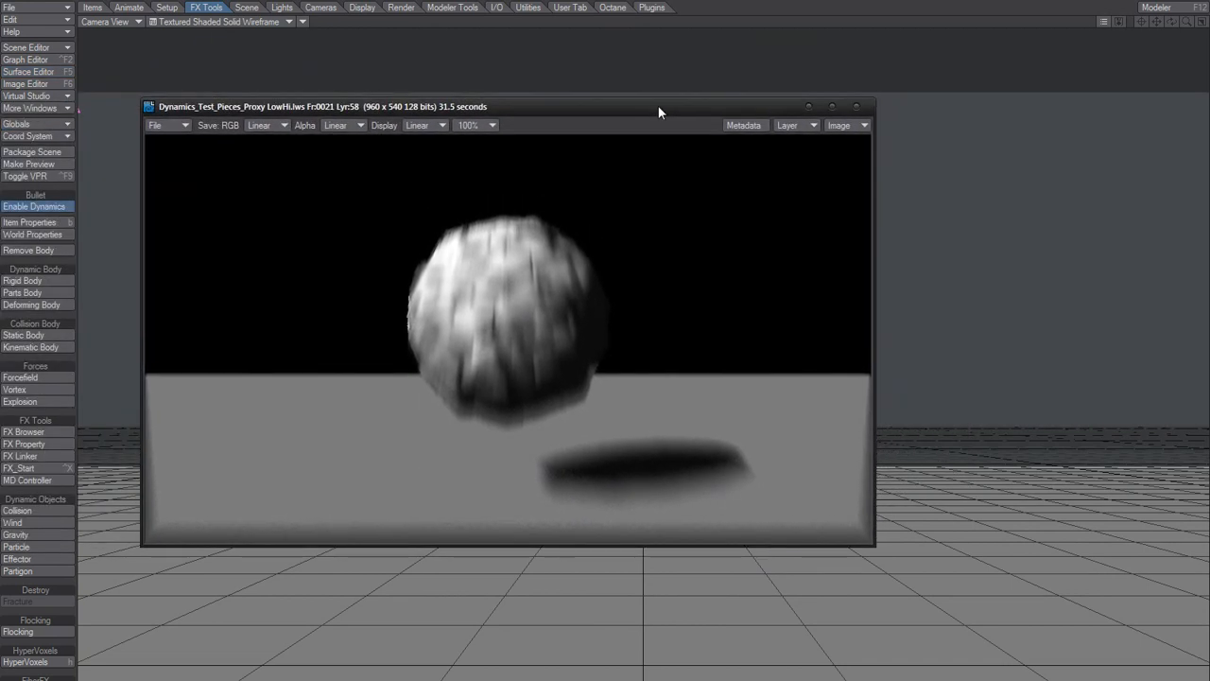